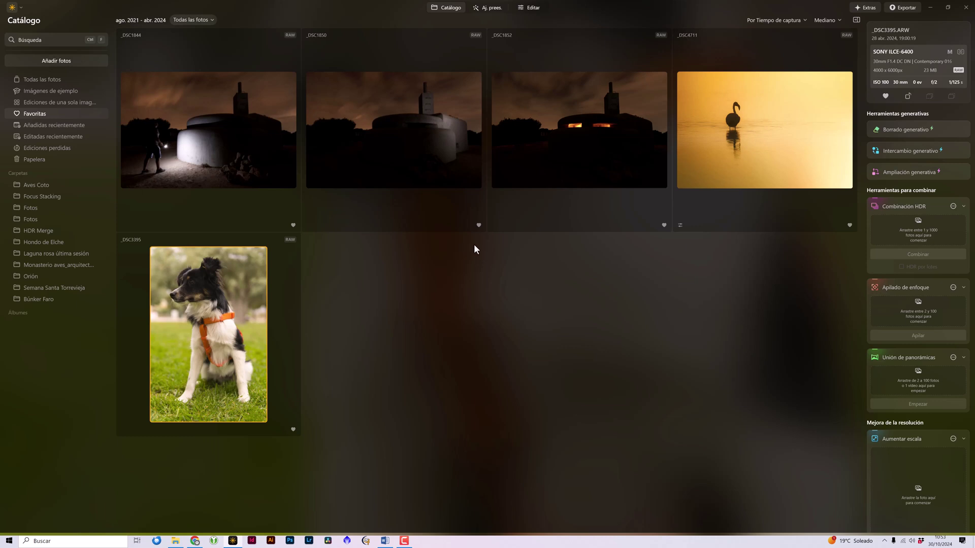
Step: Open the _DSC3395 dog photo in the editor and browse the tools list
{"action": "double_click", "coordinate": [223, 304]}
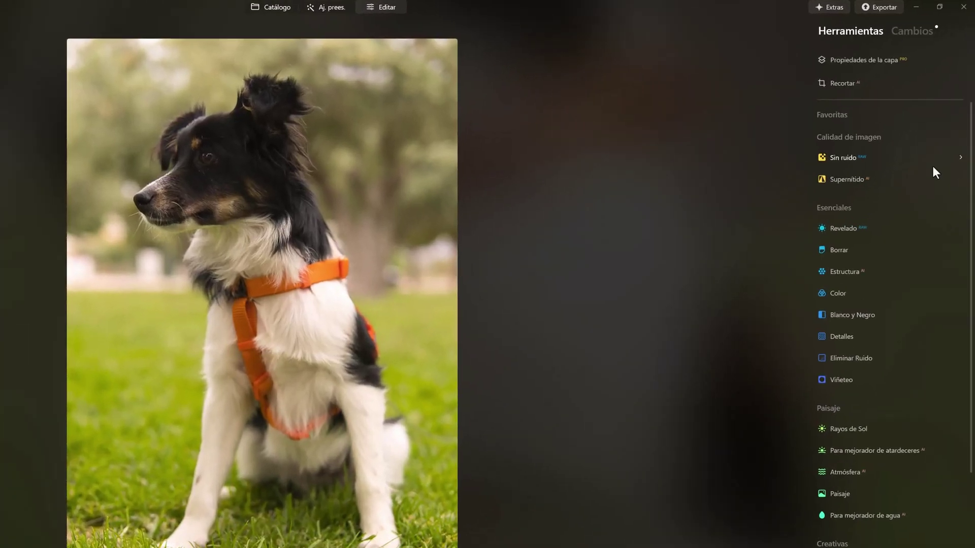
{"action": "scroll", "coordinate": [904, 234], "scroll_direction": "down", "scroll_amount": 5}
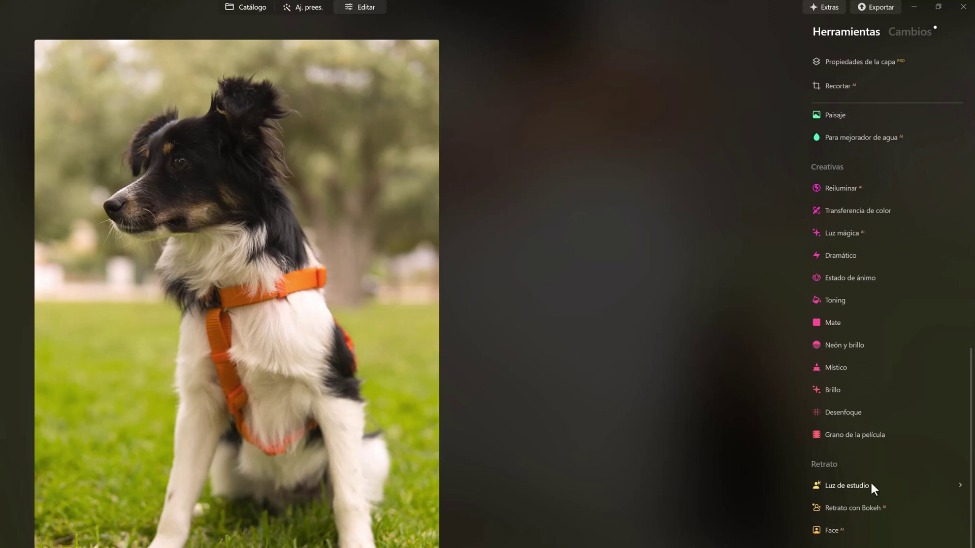
{"action": "scroll", "coordinate": [874, 325], "scroll_direction": "up", "scroll_amount": 5}
{"action": "scroll", "coordinate": [875, 330], "scroll_direction": "up", "scroll_amount": 5}
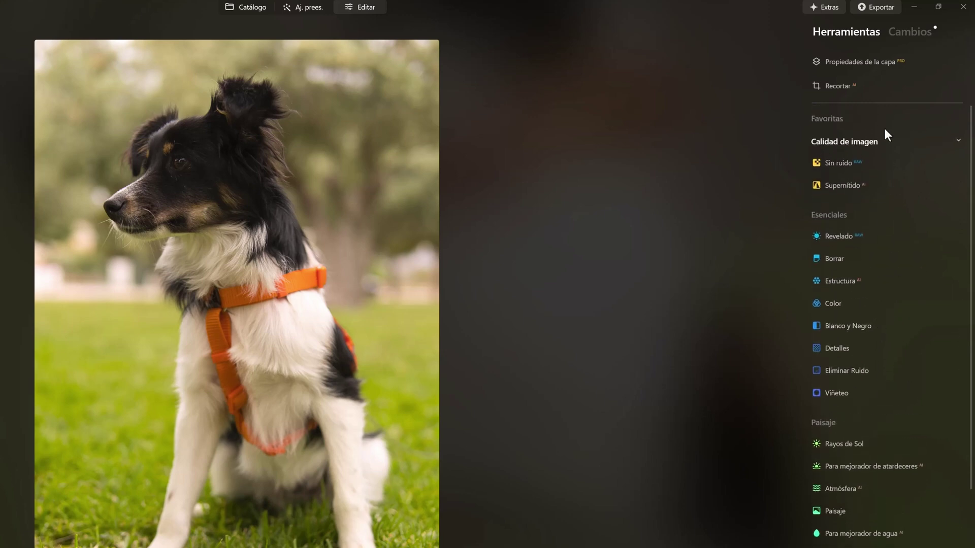
{"action": "scroll", "coordinate": [902, 523], "scroll_direction": "down", "scroll_amount": 3}
{"action": "scroll", "coordinate": [902, 523], "scroll_direction": "up", "scroll_amount": 3}
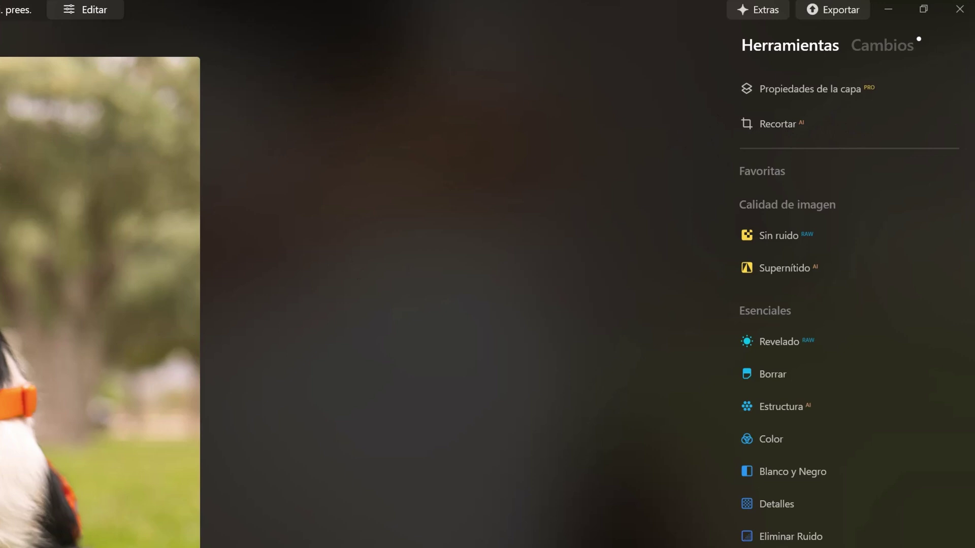
Step: Shrink the dog layer in its properties, reset it to fill the canvas, and preview the layer picker
{"action": "left_click", "coordinate": [828, 86]}
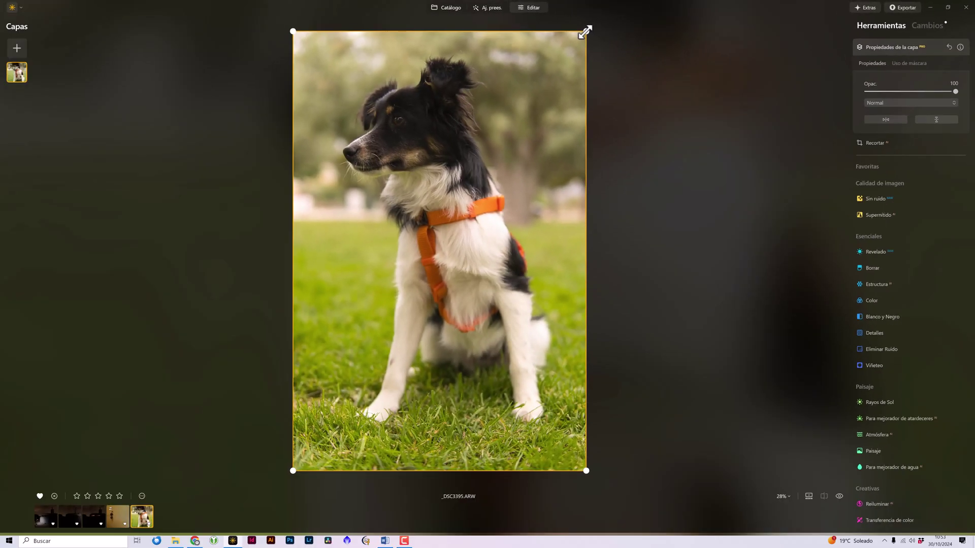
{"action": "mouse_move", "coordinate": [584, 31]}
{"action": "left_mouse_down"}
{"action": "mouse_move", "coordinate": [522, 129]}
{"action": "mouse_move", "coordinate": [567, 85]}
{"action": "mouse_move", "coordinate": [538, 137]}
{"action": "mouse_move", "coordinate": [477, 217]}
{"action": "left_mouse_up"}
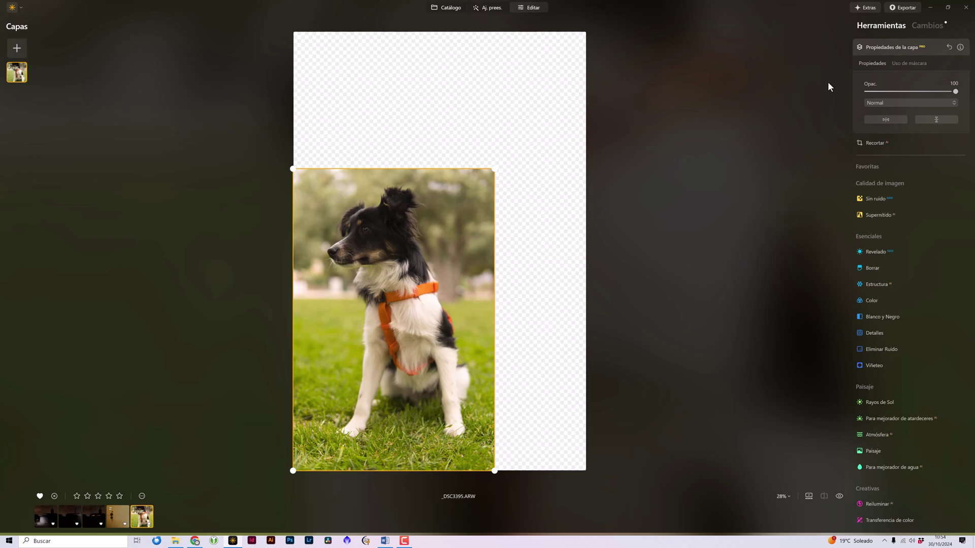
{"action": "left_click", "coordinate": [949, 47]}
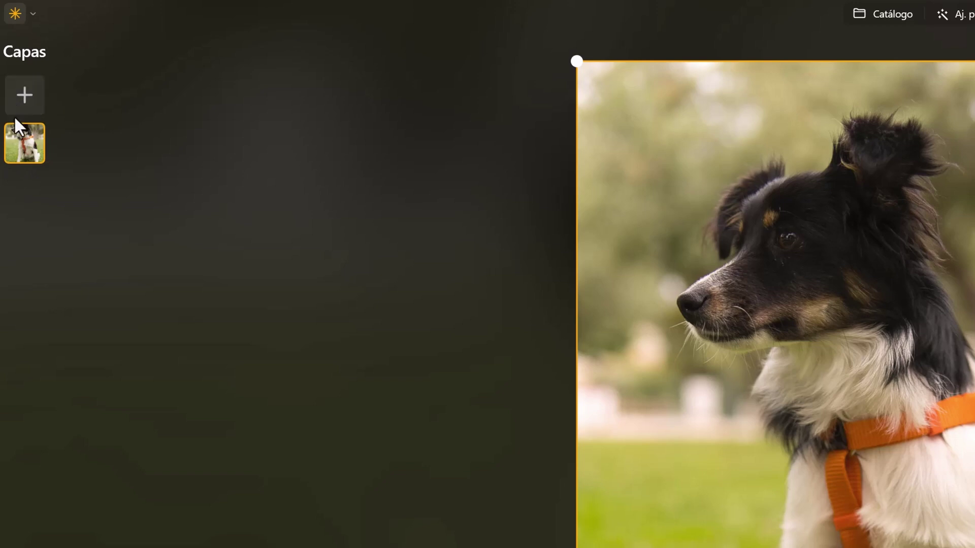
{"action": "left_click", "coordinate": [26, 99]}
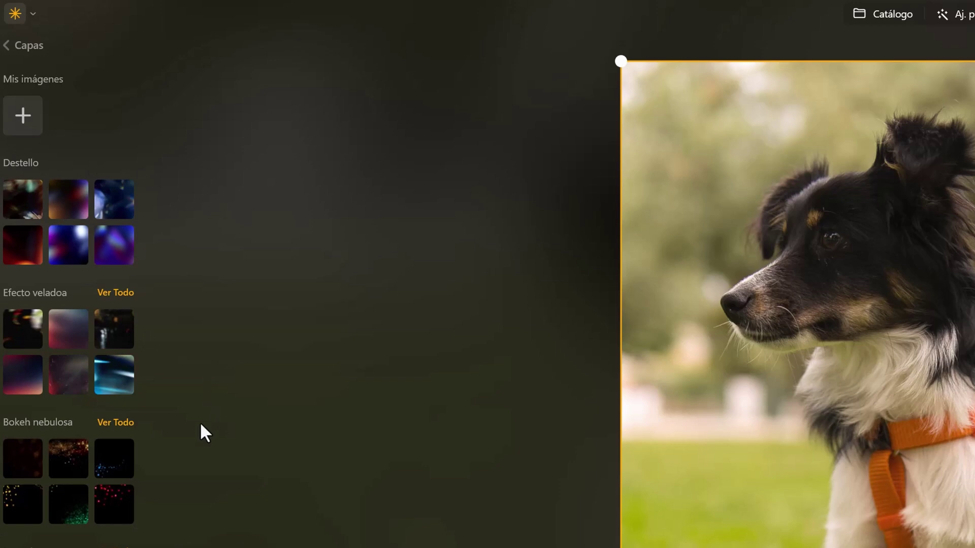
{"action": "left_click", "coordinate": [25, 50]}
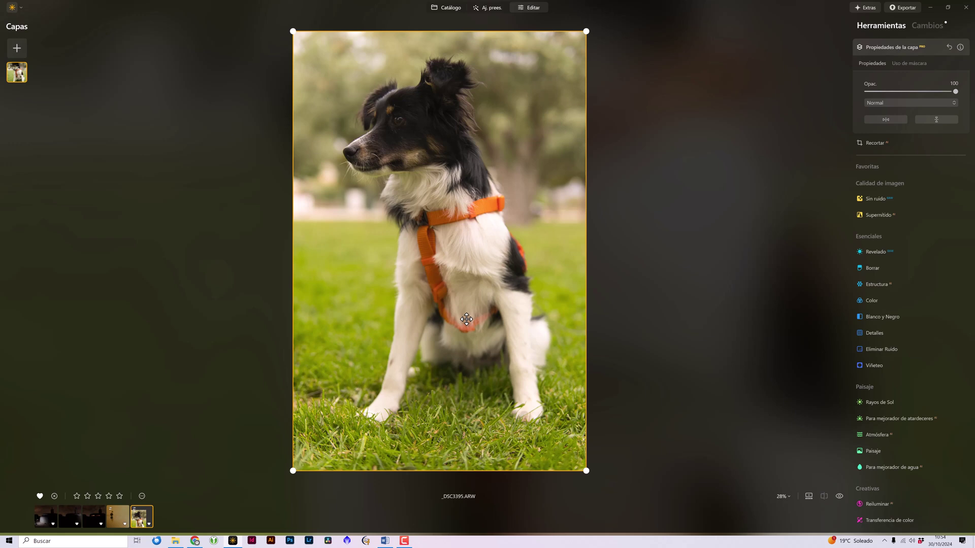
Step: Set Develop highlights 25, exposure 0,49, shadows 18, cooler temperature and tint 32, then compare
{"action": "left_click", "coordinate": [886, 252]}
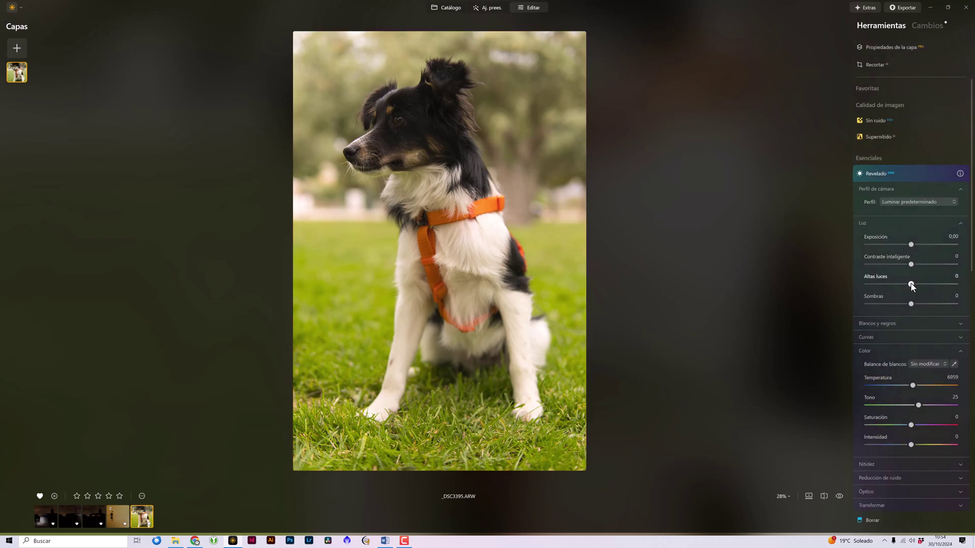
{"action": "left_click_drag", "start_coordinate": [912, 287], "coordinate": [923, 289]}
{"action": "left_click_drag", "start_coordinate": [915, 246], "coordinate": [915, 246]}
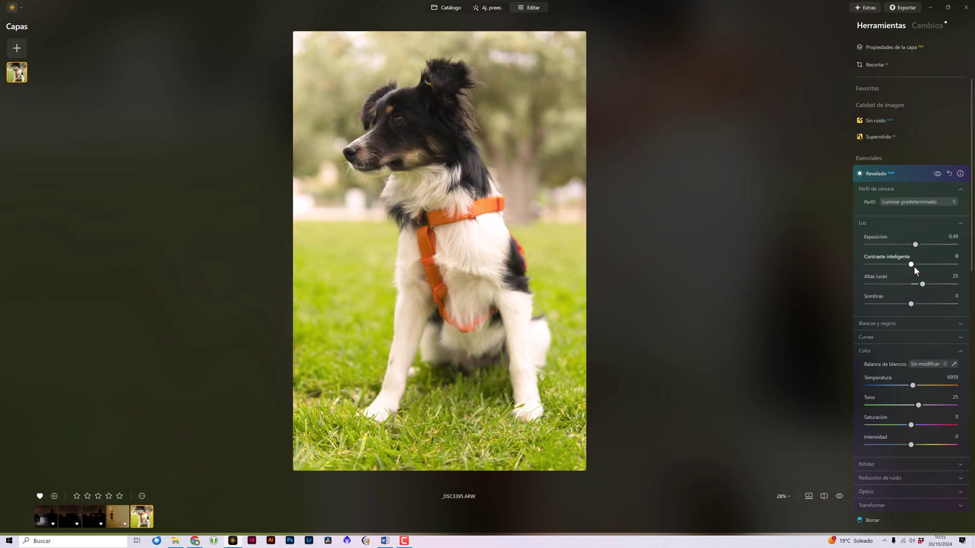
{"action": "left_click_drag", "start_coordinate": [911, 303], "coordinate": [919, 304]}
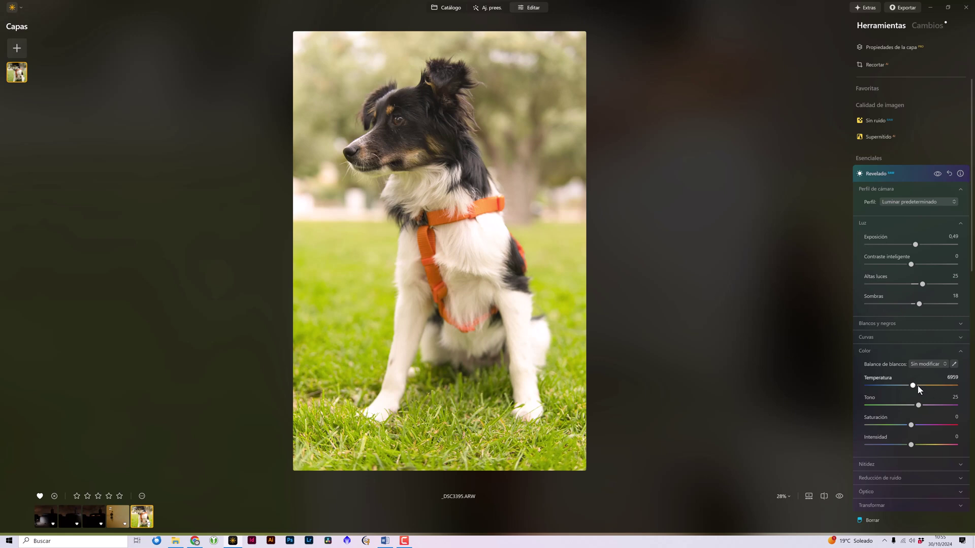
{"action": "left_click_drag", "start_coordinate": [917, 386], "coordinate": [910, 387]}
{"action": "left_click_drag", "start_coordinate": [918, 405], "coordinate": [908, 386]}
{"action": "left_click", "coordinate": [937, 173]}
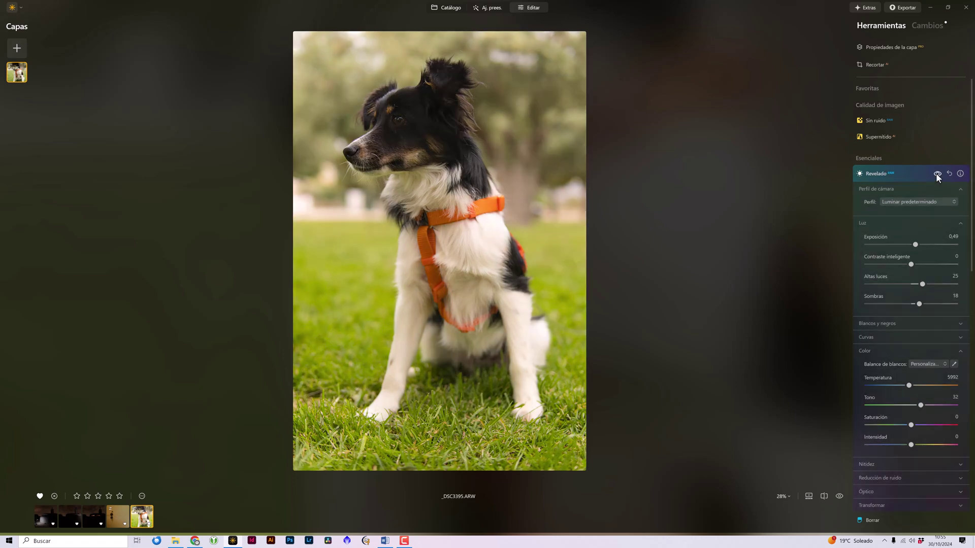
{"action": "left_click", "coordinate": [937, 173]}
{"action": "left_click", "coordinate": [937, 173]}
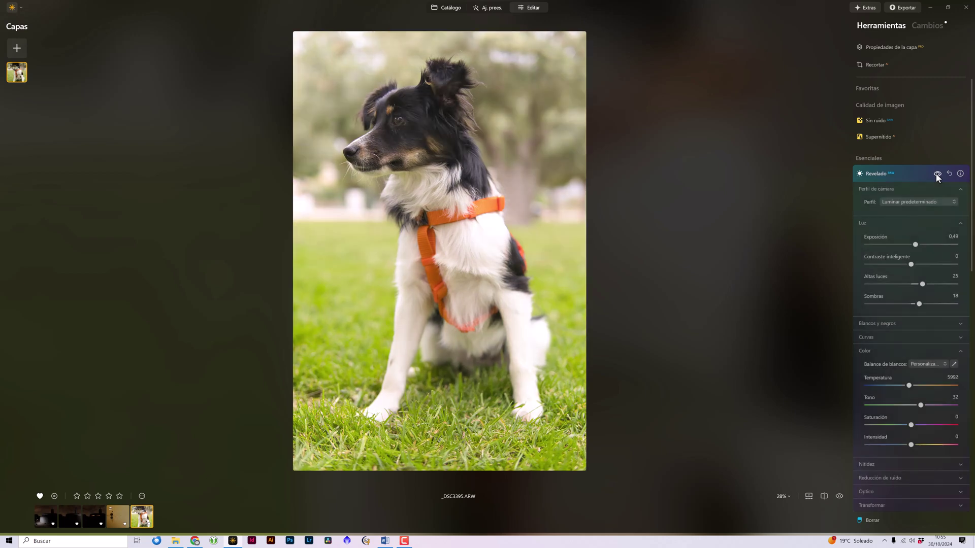
{"action": "left_click", "coordinate": [867, 175]}
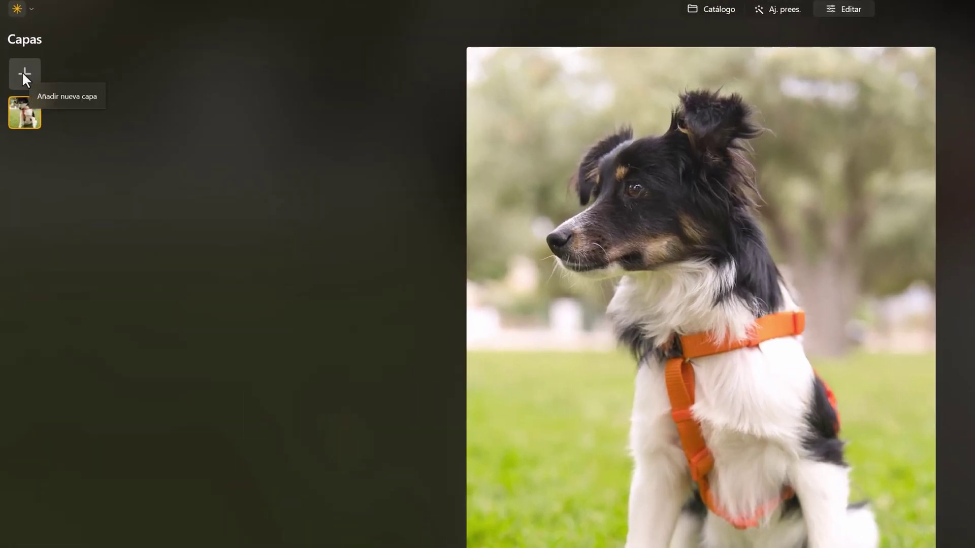
Step: Add a haze overlay texture as a new layer above the dog photo
{"action": "left_click", "coordinate": [23, 73]}
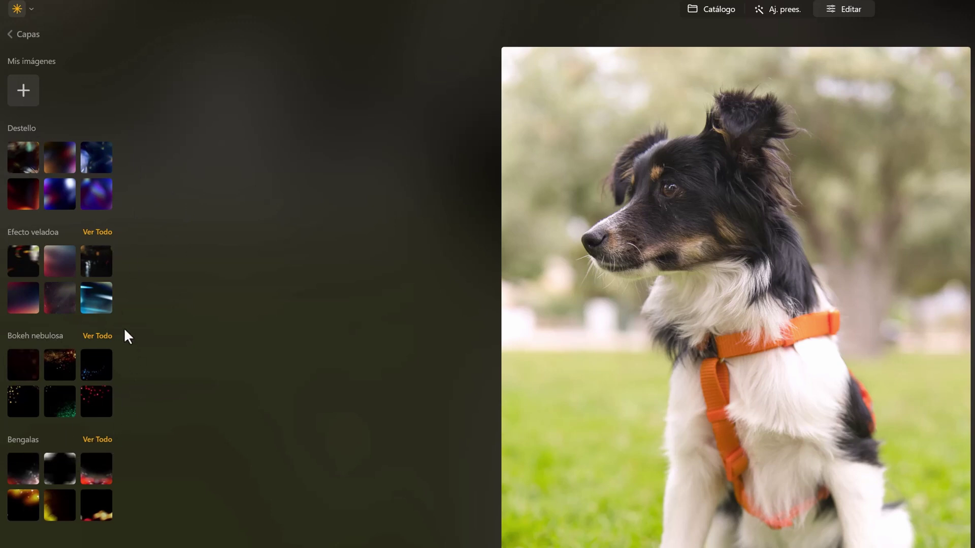
{"action": "left_click", "coordinate": [50, 272]}
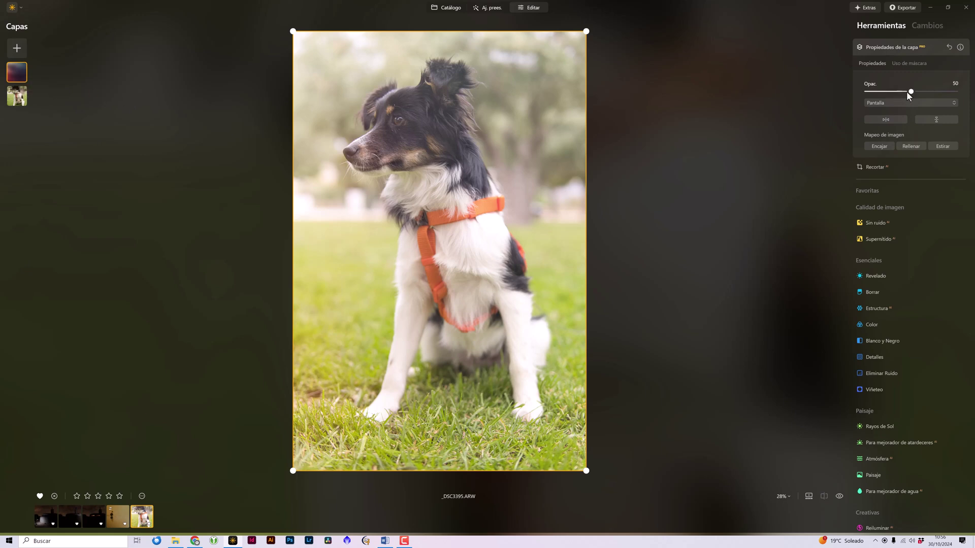
Step: Set the overlay layer's opacity to 53, keeping the Pantalla blend mode
{"action": "mouse_move", "coordinate": [911, 92]}
{"action": "left_mouse_down"}
{"action": "mouse_move", "coordinate": [927, 100]}
{"action": "mouse_move", "coordinate": [912, 103]}
{"action": "left_mouse_up"}
{"action": "left_click_drag", "start_coordinate": [910, 91], "coordinate": [886, 94]}
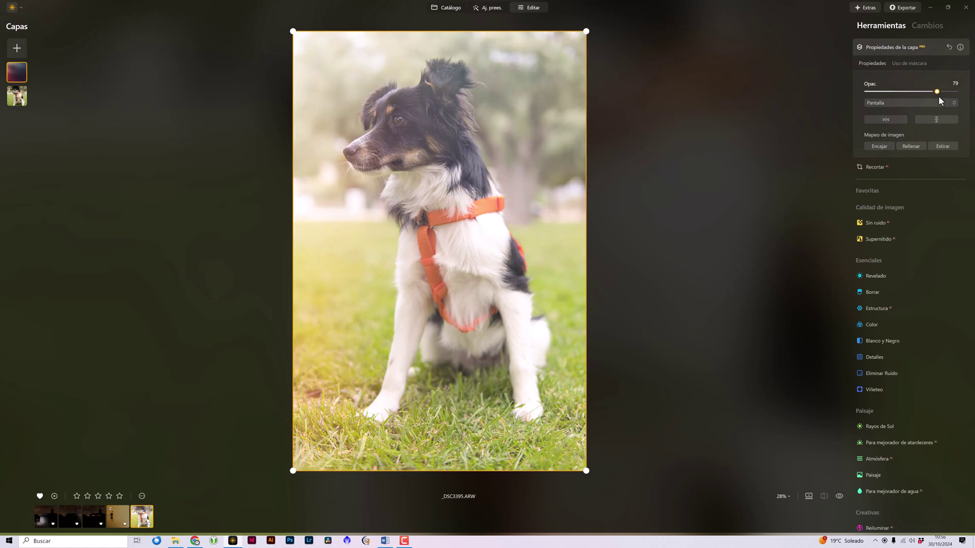
{"action": "mouse_move", "coordinate": [885, 94]}
{"action": "left_mouse_down"}
{"action": "mouse_move", "coordinate": [933, 94]}
{"action": "mouse_move", "coordinate": [915, 99]}
{"action": "left_mouse_up"}
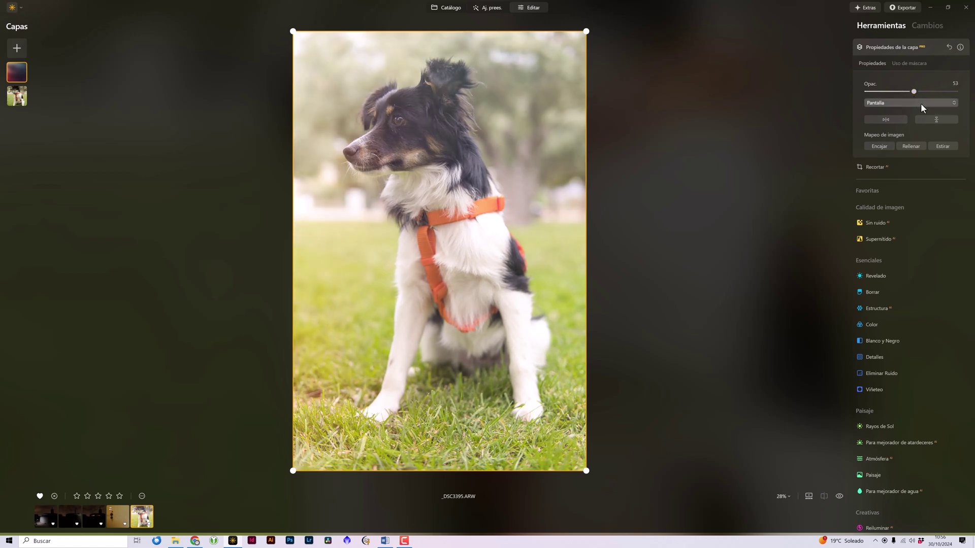
{"action": "left_click", "coordinate": [923, 104]}
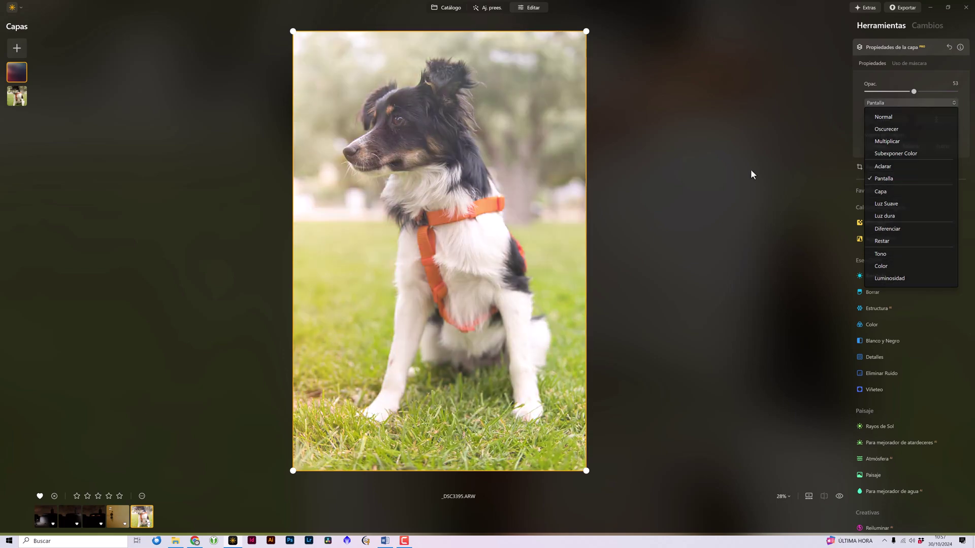
{"action": "left_click", "coordinate": [681, 264]}
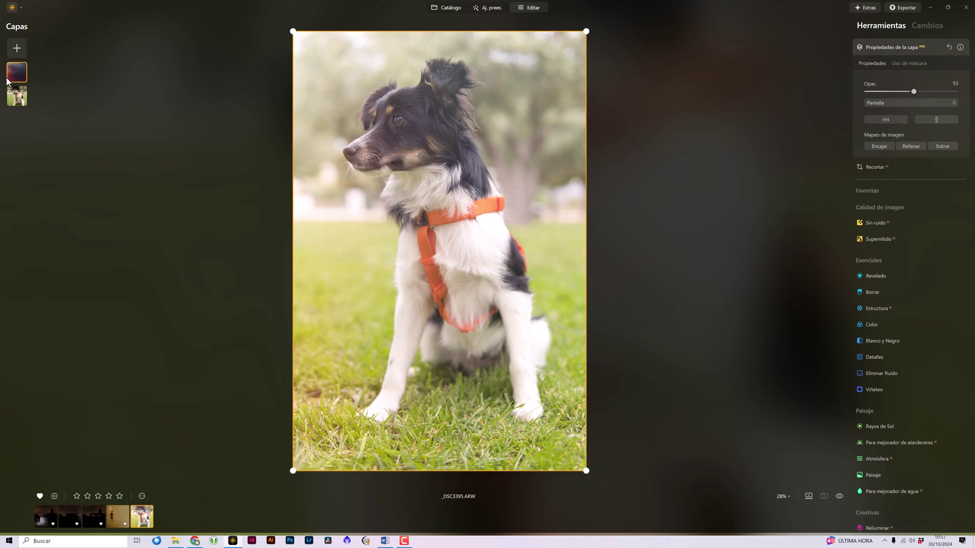
Step: Switch between the dog and overlay layers, leaving the overlay layer selected
{"action": "left_click", "coordinate": [17, 96]}
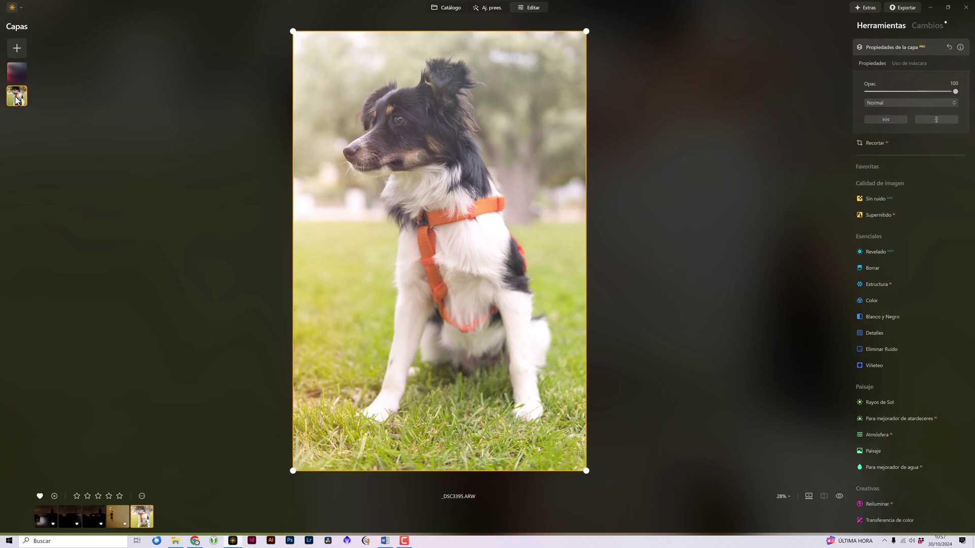
{"action": "left_click", "coordinate": [19, 76]}
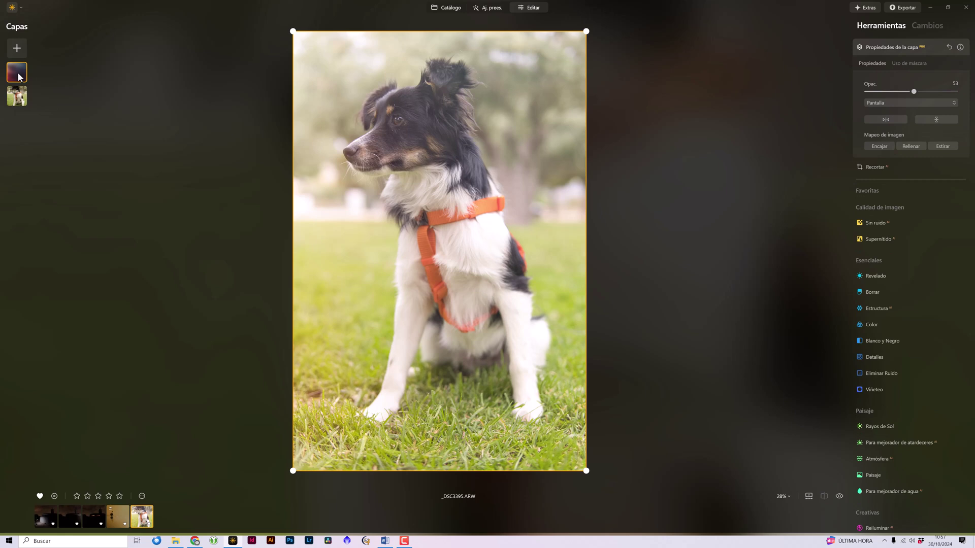
{"action": "left_click", "coordinate": [20, 99]}
{"action": "left_click", "coordinate": [16, 77]}
{"action": "scroll", "coordinate": [897, 212], "scroll_direction": "down", "scroll_amount": 3}
{"action": "scroll", "coordinate": [894, 208], "scroll_direction": "down", "scroll_amount": 2}
{"action": "scroll", "coordinate": [895, 217], "scroll_direction": "down", "scroll_amount": 2}
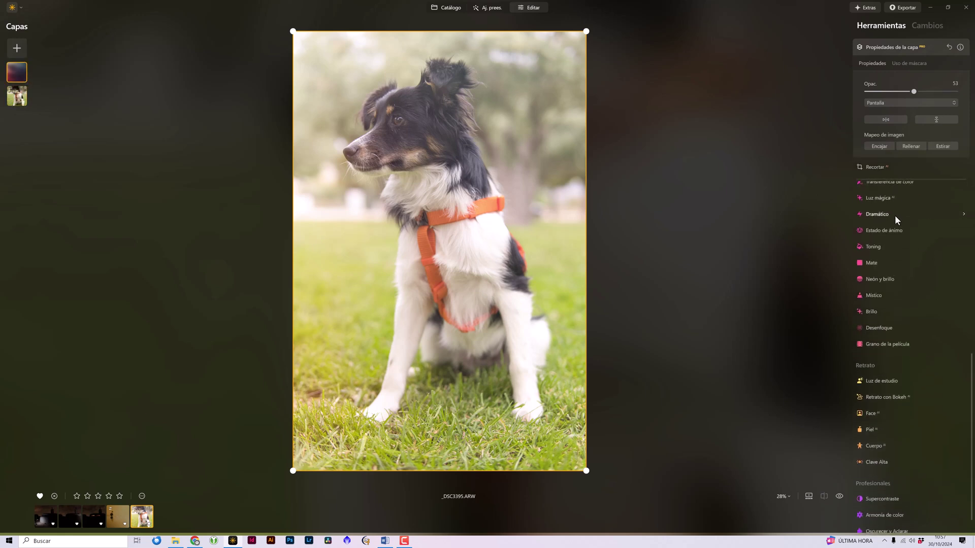
{"action": "scroll", "coordinate": [894, 222], "scroll_direction": "down", "scroll_amount": 2}
{"action": "scroll", "coordinate": [901, 254], "scroll_direction": "down", "scroll_amount": 2}
{"action": "scroll", "coordinate": [909, 297], "scroll_direction": "up", "scroll_amount": 4}
{"action": "scroll", "coordinate": [909, 307], "scroll_direction": "up", "scroll_amount": 6}
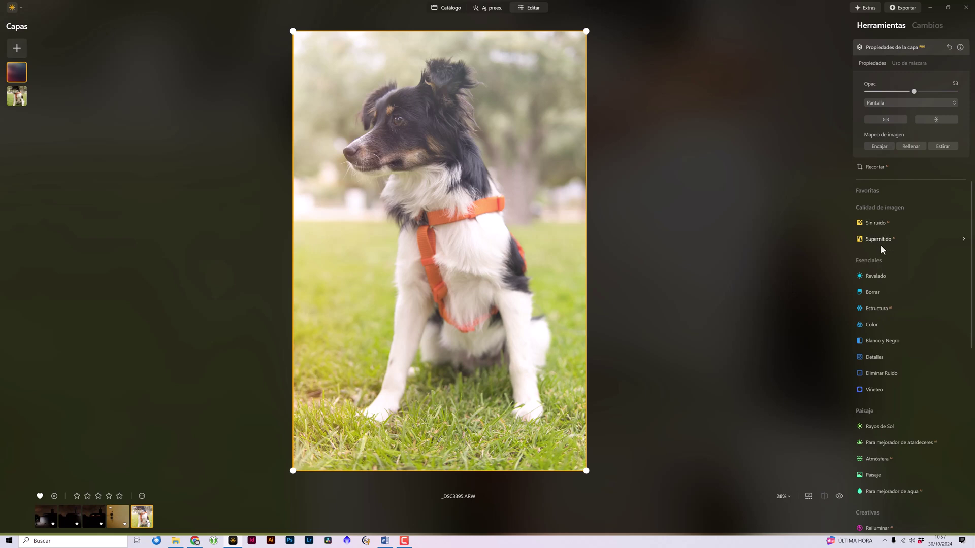
Step: Give the overlay Develop exposure -1,28, contrast 49, highlights 51 and Intensidad 23
{"action": "left_click", "coordinate": [875, 277]}
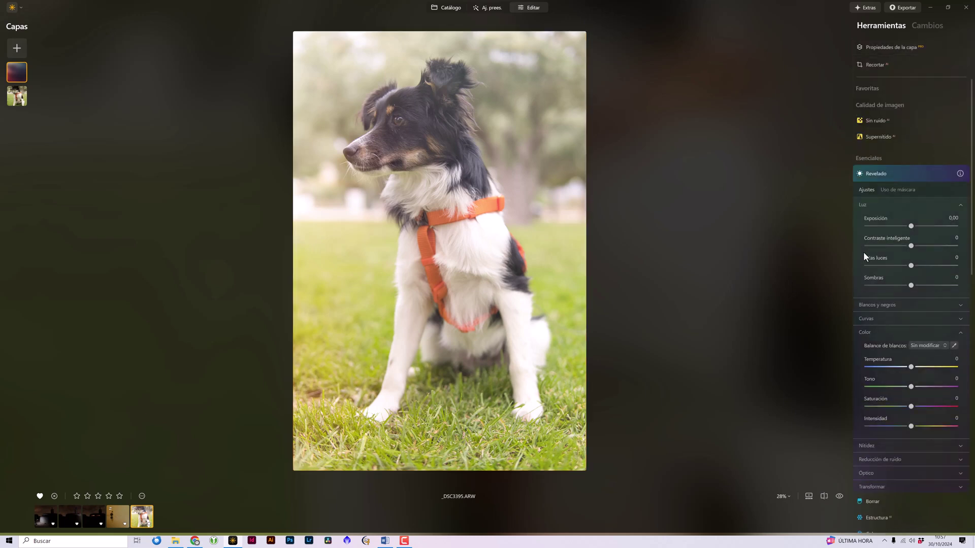
{"action": "mouse_move", "coordinate": [907, 228]}
{"action": "left_mouse_down"}
{"action": "mouse_move", "coordinate": [918, 227]}
{"action": "mouse_move", "coordinate": [897, 230]}
{"action": "mouse_move", "coordinate": [932, 245]}
{"action": "left_mouse_up"}
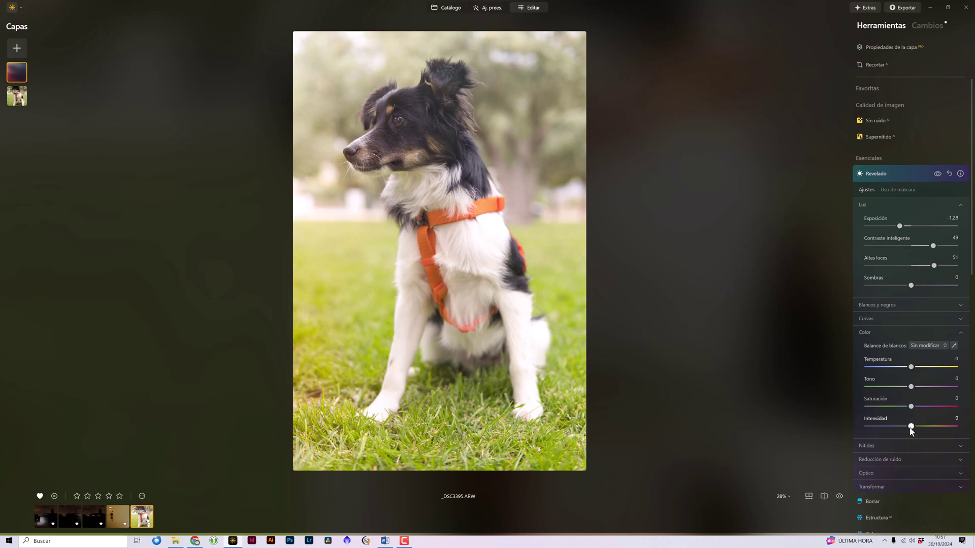
{"action": "left_click_drag", "start_coordinate": [911, 426], "coordinate": [922, 427]}
{"action": "left_click", "coordinate": [937, 174]}
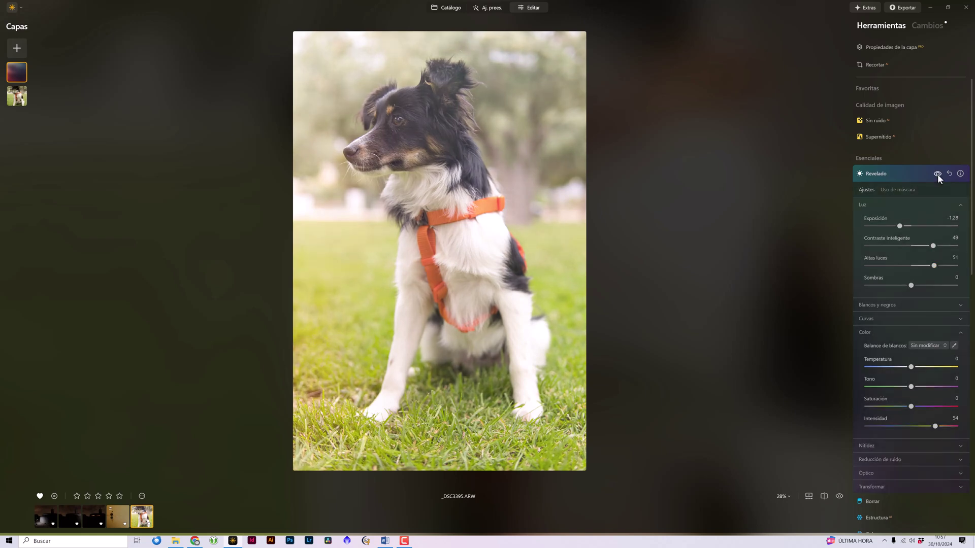
{"action": "left_click", "coordinate": [868, 175]}
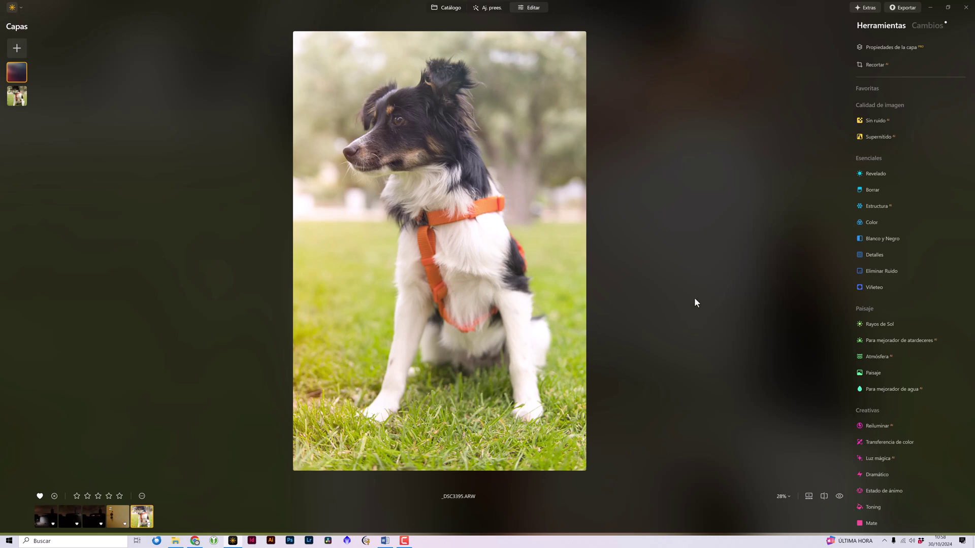
Step: Add a golden bokeh overlay layer, fit it, then enlarge and shift it over the dog's head
{"action": "left_click", "coordinate": [16, 49]}
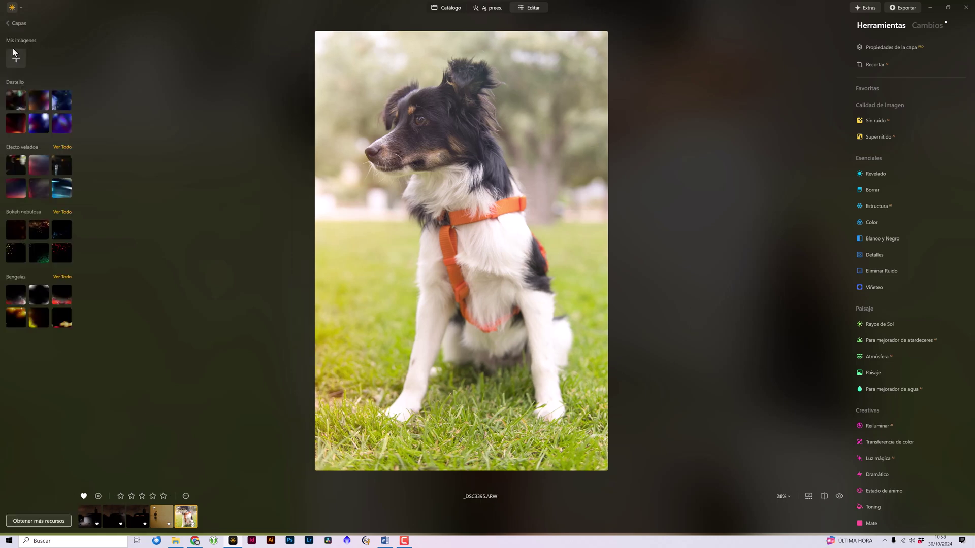
{"action": "left_click", "coordinate": [10, 254]}
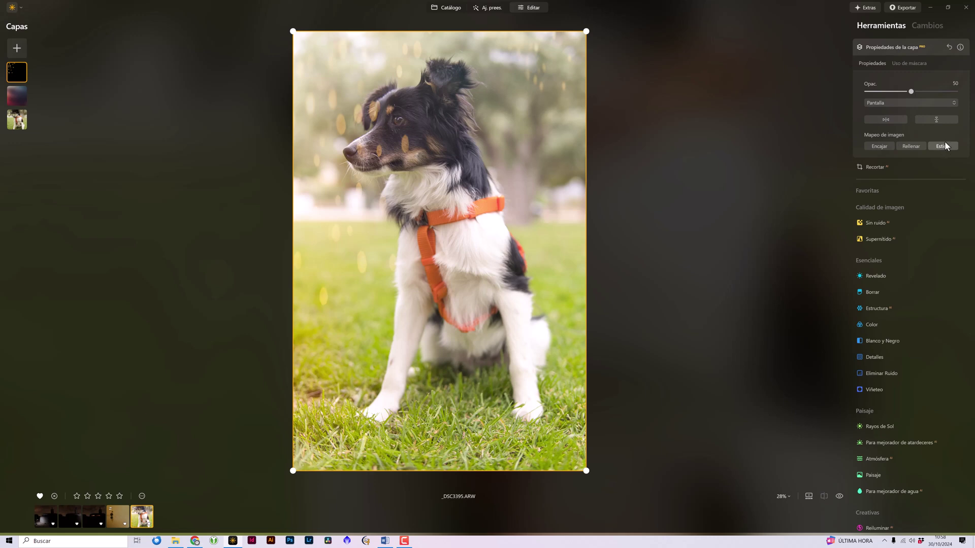
{"action": "left_click", "coordinate": [878, 148]}
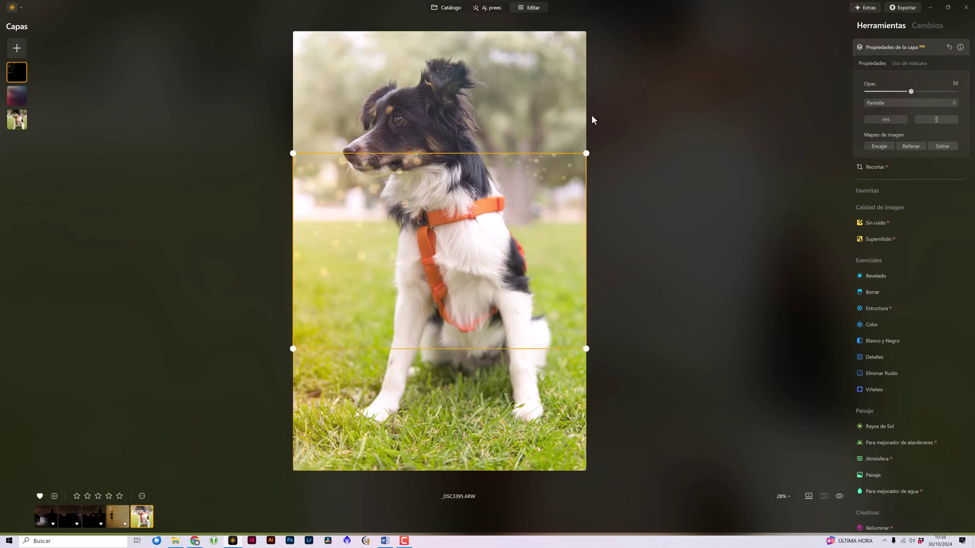
{"action": "left_click_drag", "start_coordinate": [586, 153], "coordinate": [791, 27]}
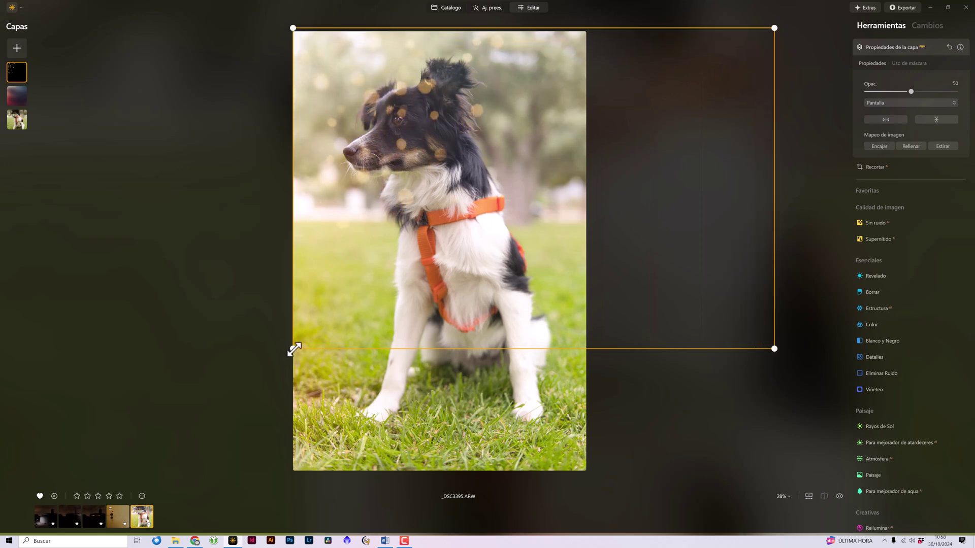
{"action": "left_click_drag", "start_coordinate": [293, 349], "coordinate": [106, 513]}
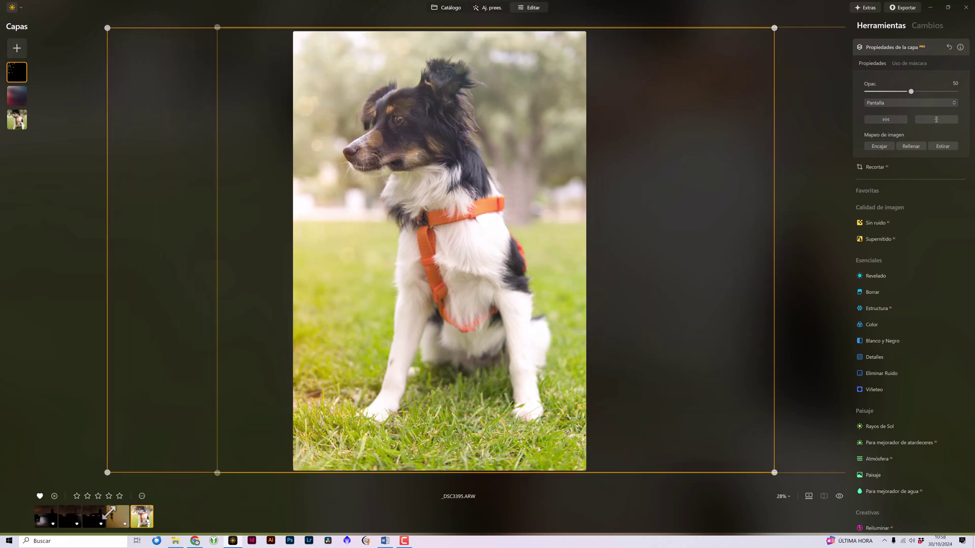
{"action": "left_click_drag", "start_coordinate": [276, 201], "coordinate": [387, 202]}
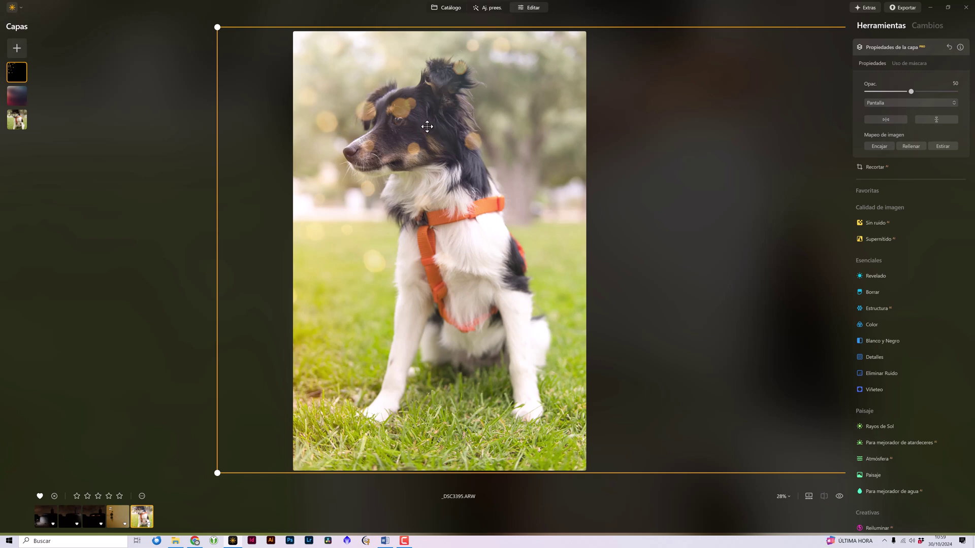
Step: Draw a radial gradient mask centred on the dog's head and invert it
{"action": "left_click", "coordinate": [910, 62]}
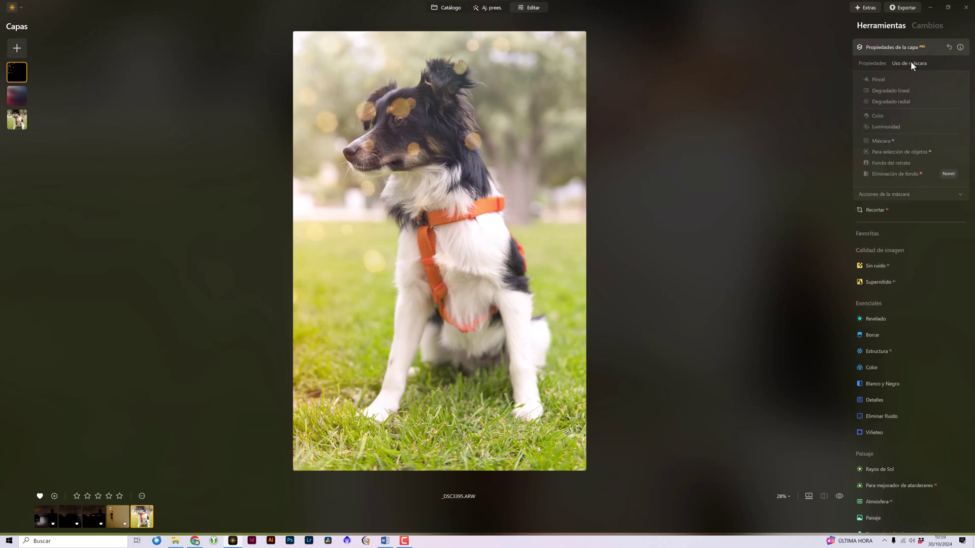
{"action": "left_click", "coordinate": [890, 102]}
{"action": "left_click_drag", "start_coordinate": [400, 131], "coordinate": [465, 171]}
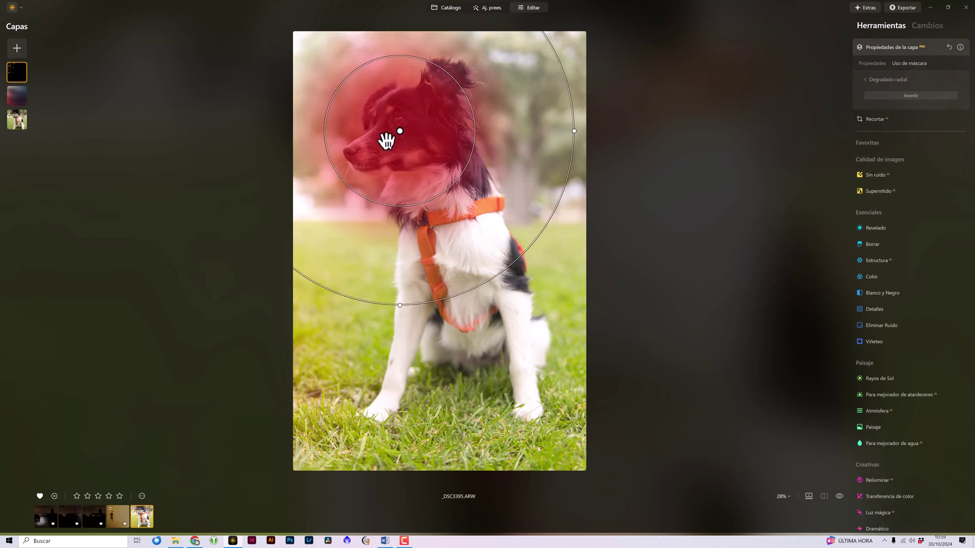
{"action": "left_click_drag", "start_coordinate": [398, 131], "coordinate": [415, 136]}
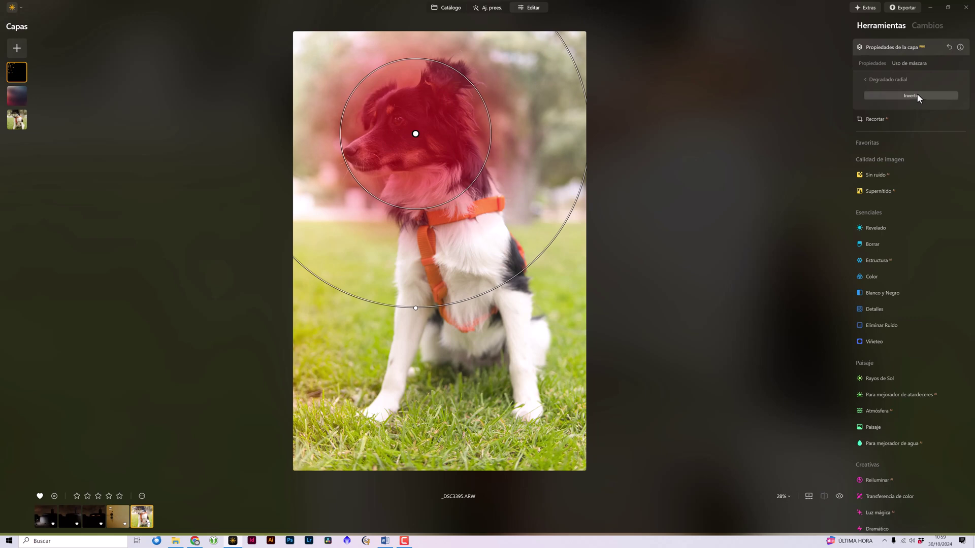
{"action": "left_click", "coordinate": [916, 96]}
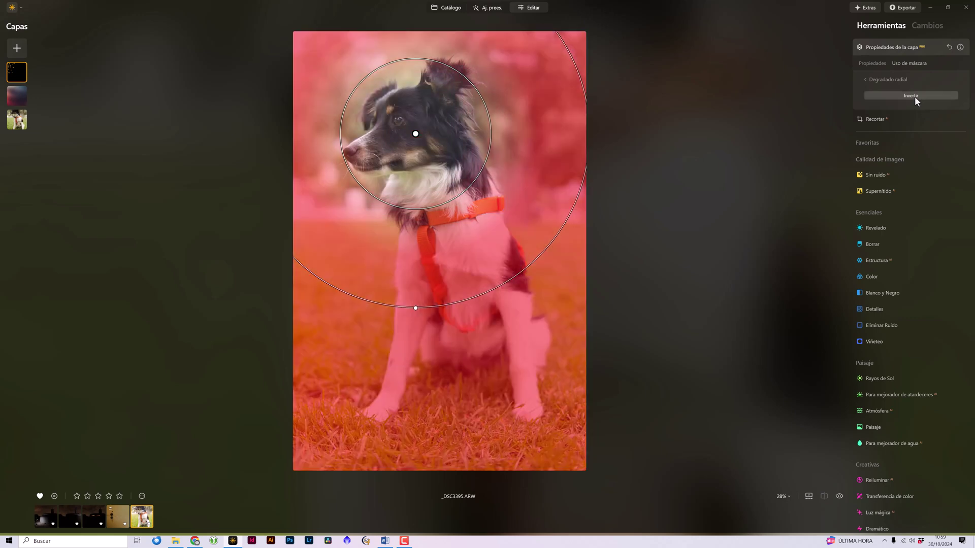
{"action": "left_click", "coordinate": [875, 63]}
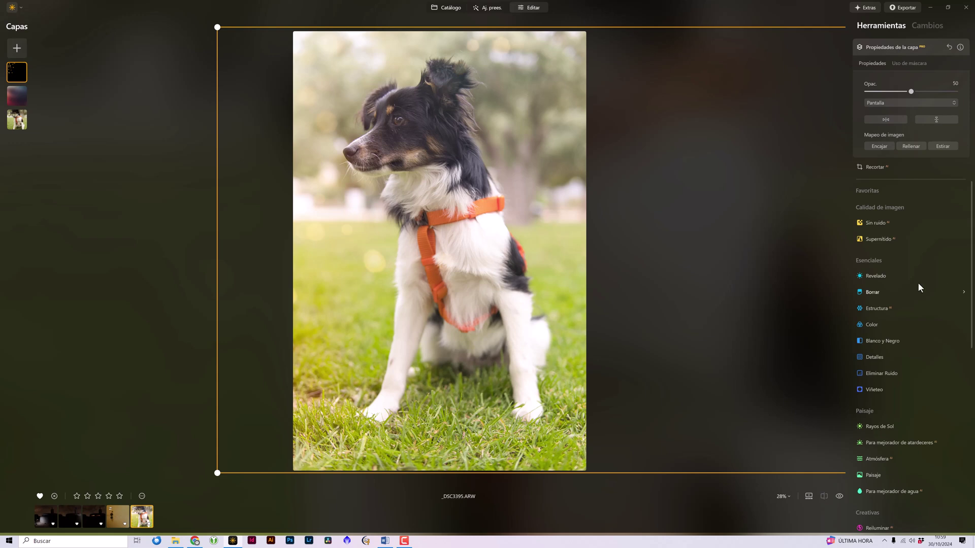
Step: Set Develop exposure to 2,62 and Intensidad to 51
{"action": "left_click", "coordinate": [870, 276]}
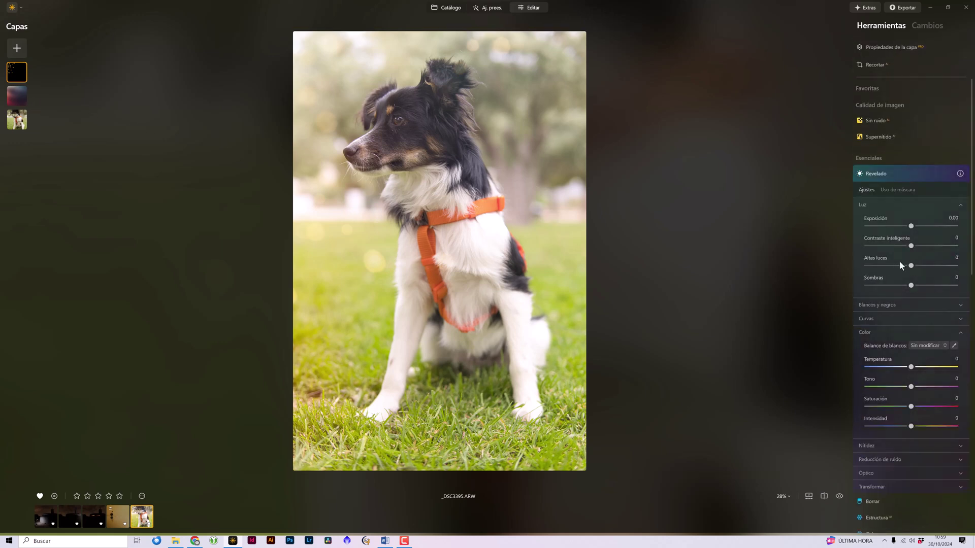
{"action": "left_click_drag", "start_coordinate": [913, 226], "coordinate": [919, 226]}
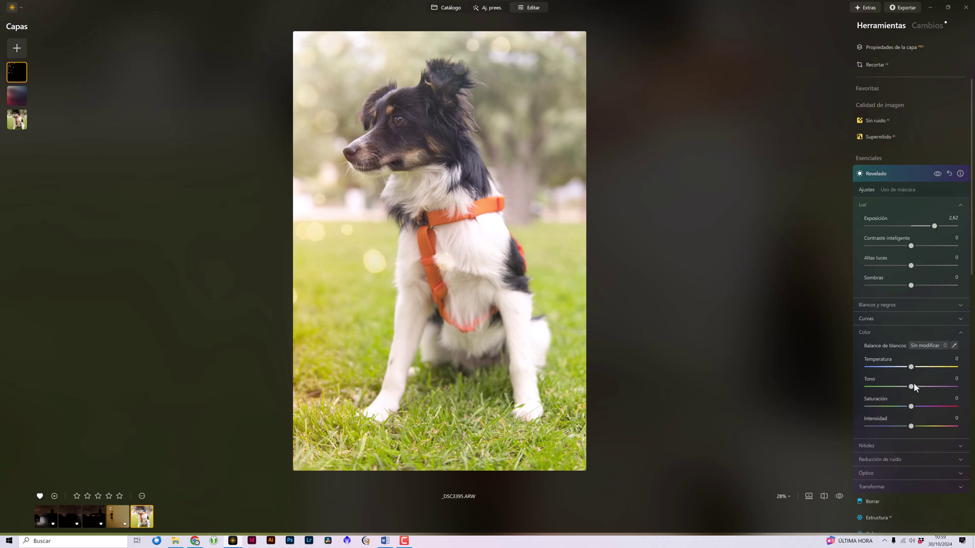
{"action": "left_click_drag", "start_coordinate": [943, 425], "coordinate": [935, 428]}
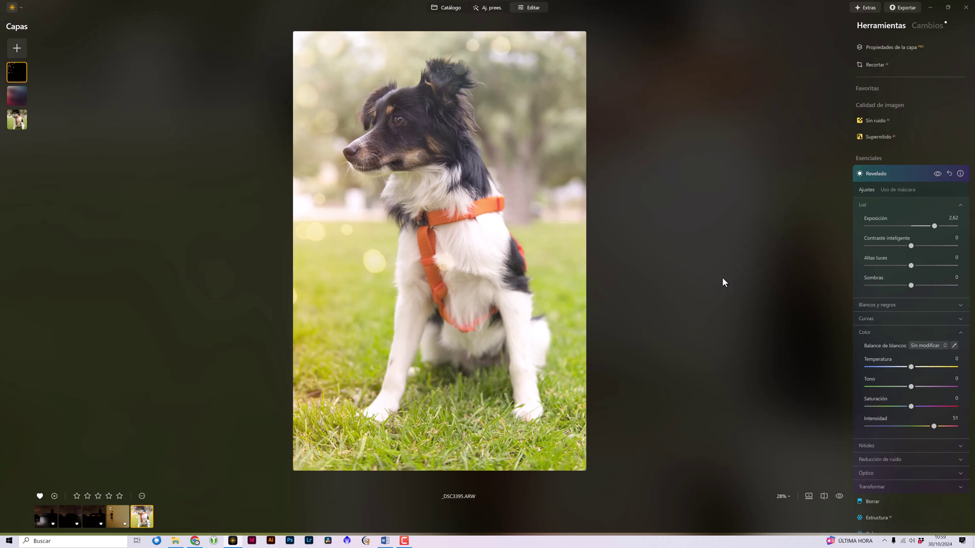
{"action": "left_click", "coordinate": [17, 48]}
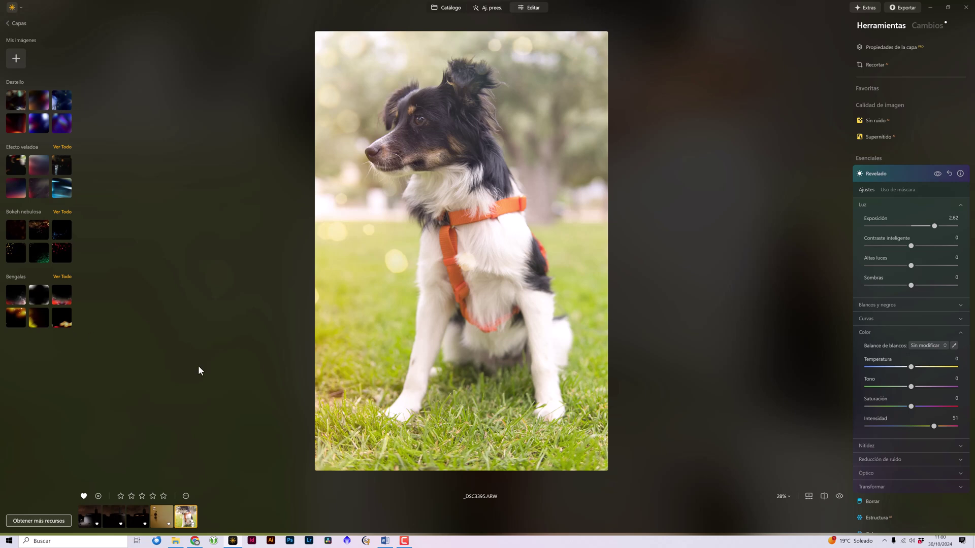
Step: Open the flamingo photo _DSC4711.ARW from the catalog in the editor
{"action": "left_click", "coordinate": [447, 11]}
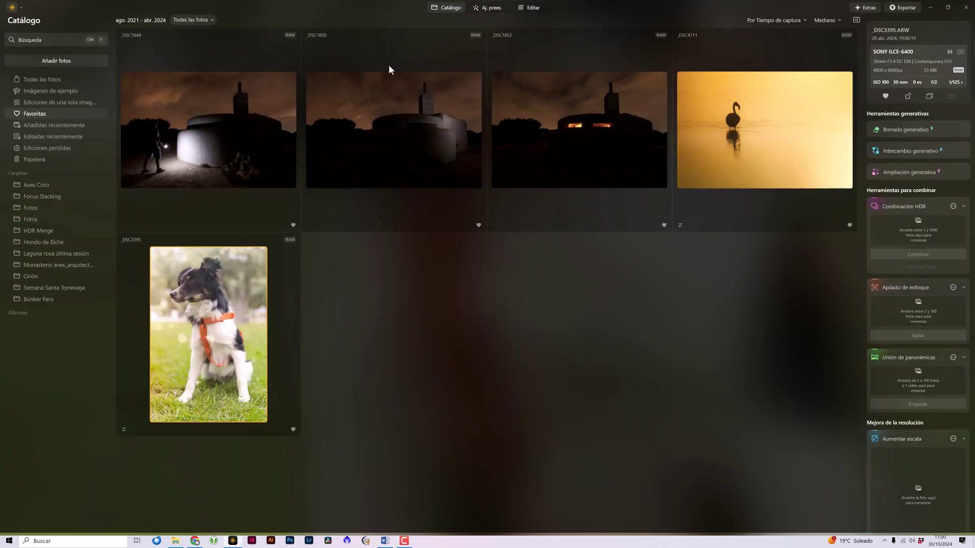
{"action": "double_click", "coordinate": [806, 121]}
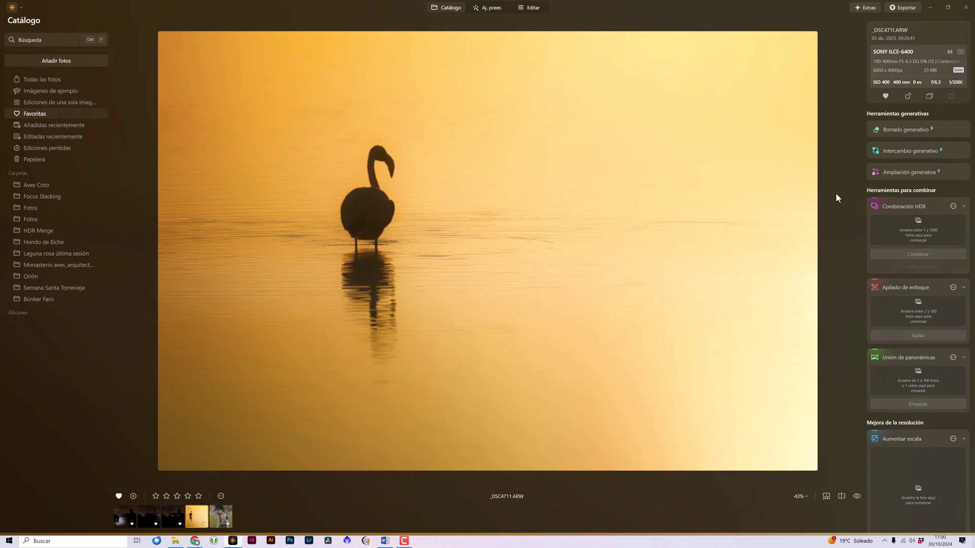
{"action": "left_click", "coordinate": [533, 8]}
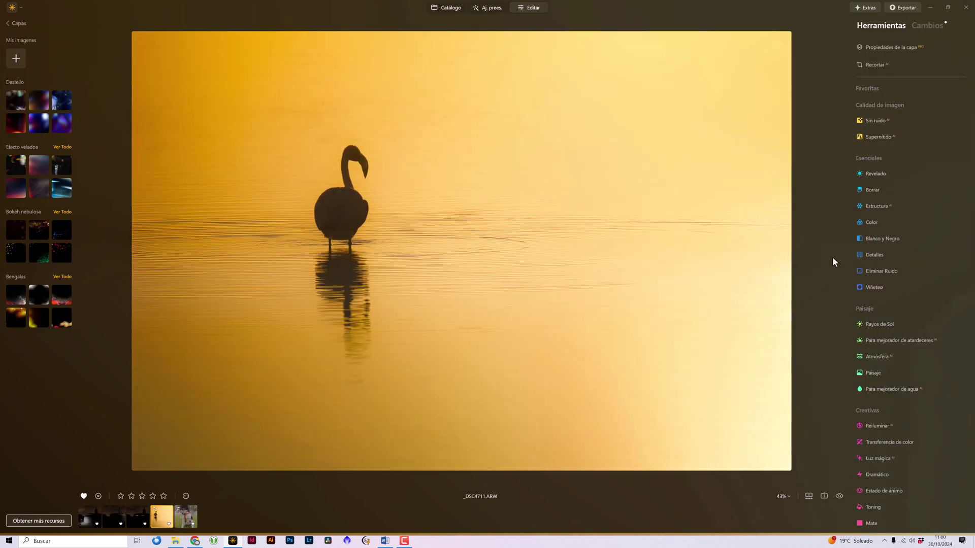
{"action": "left_click", "coordinate": [840, 496]}
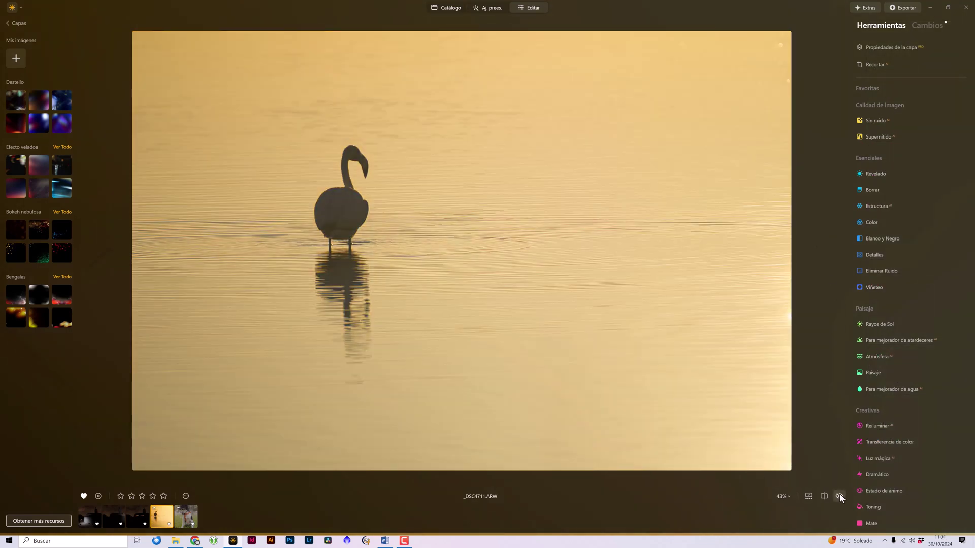
{"action": "left_click", "coordinate": [839, 496]}
{"action": "left_click", "coordinate": [840, 496]}
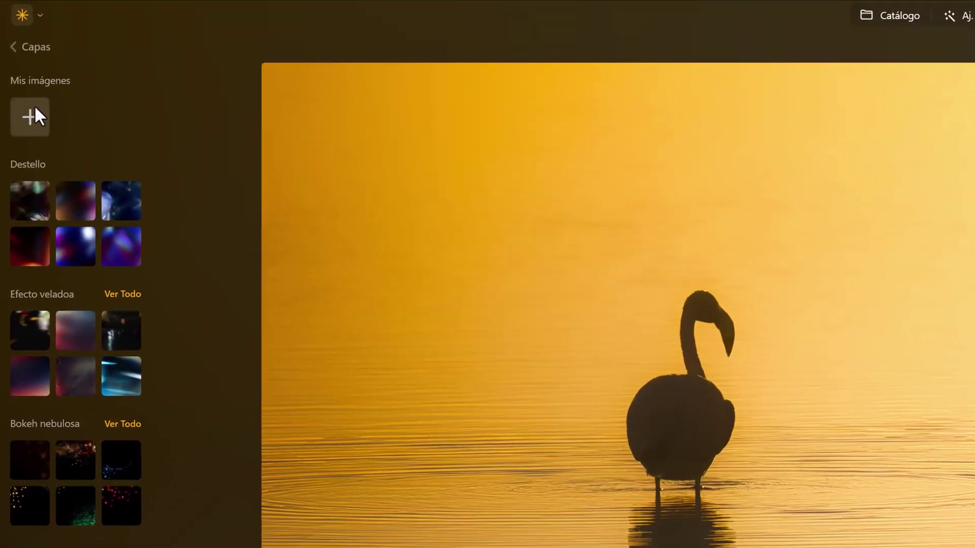
Step: Import the smoke image from the Escritorio folder into the My Images overlay collection
{"action": "left_click", "coordinate": [29, 113]}
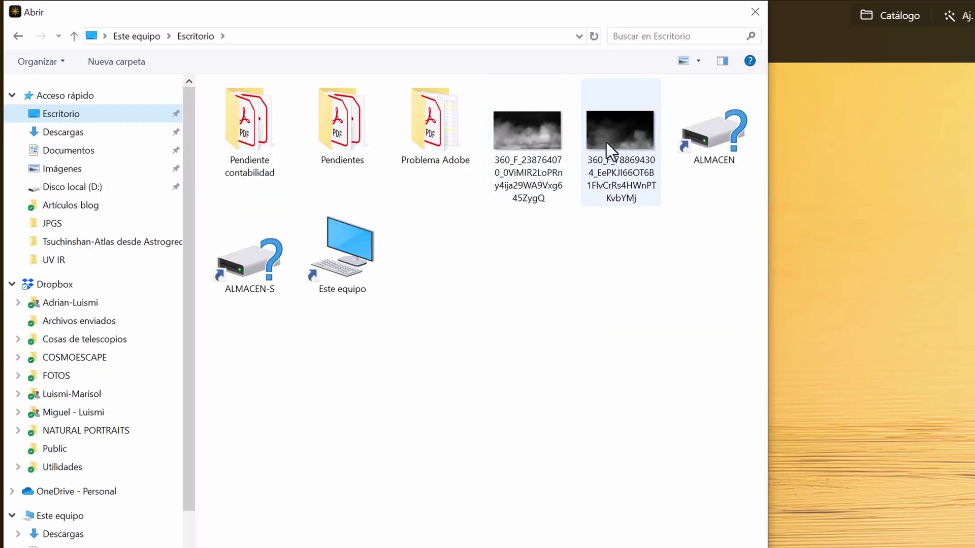
{"action": "left_click", "coordinate": [614, 137]}
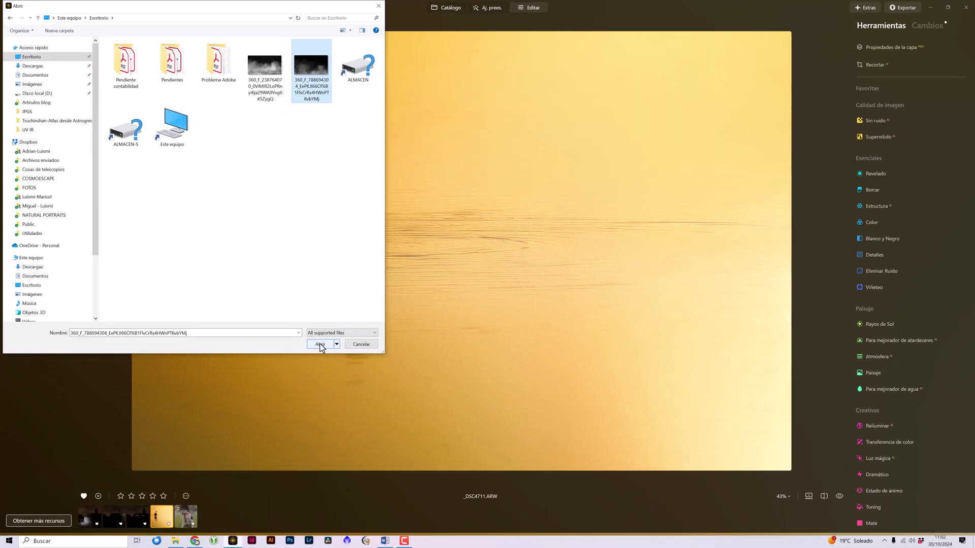
{"action": "left_click", "coordinate": [320, 344]}
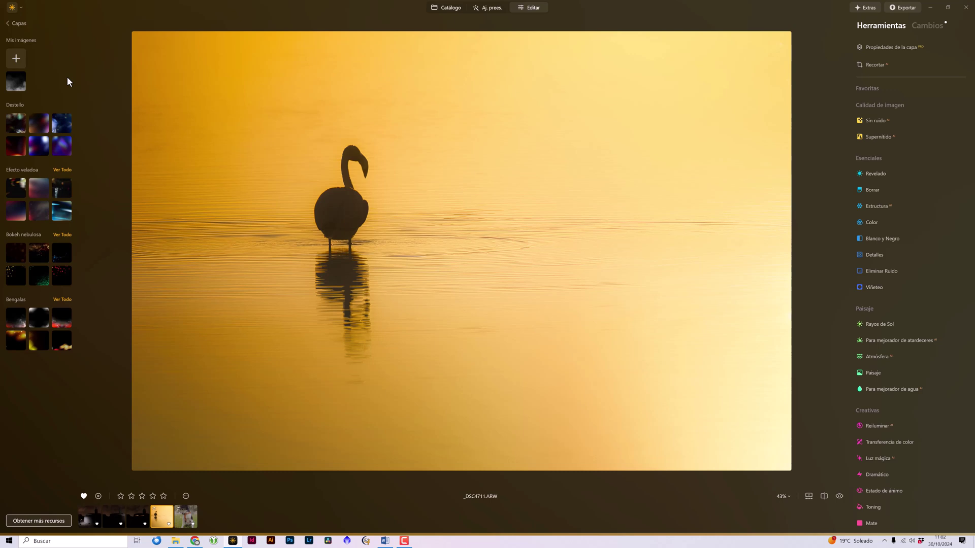
Step: Add the smoke image as a layer and stretch it over the whole flamingo photo
{"action": "left_click", "coordinate": [16, 84]}
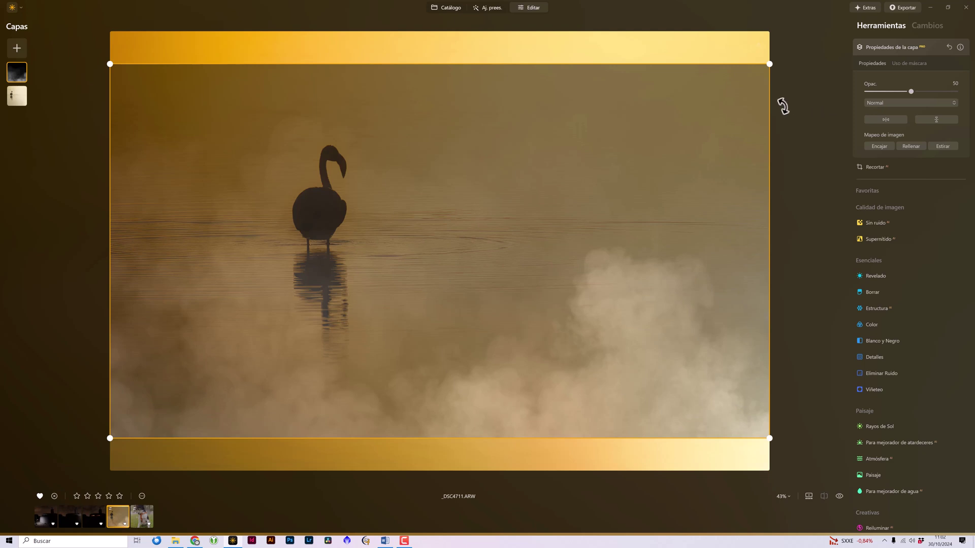
{"action": "left_click_drag", "start_coordinate": [769, 64], "coordinate": [852, 6]}
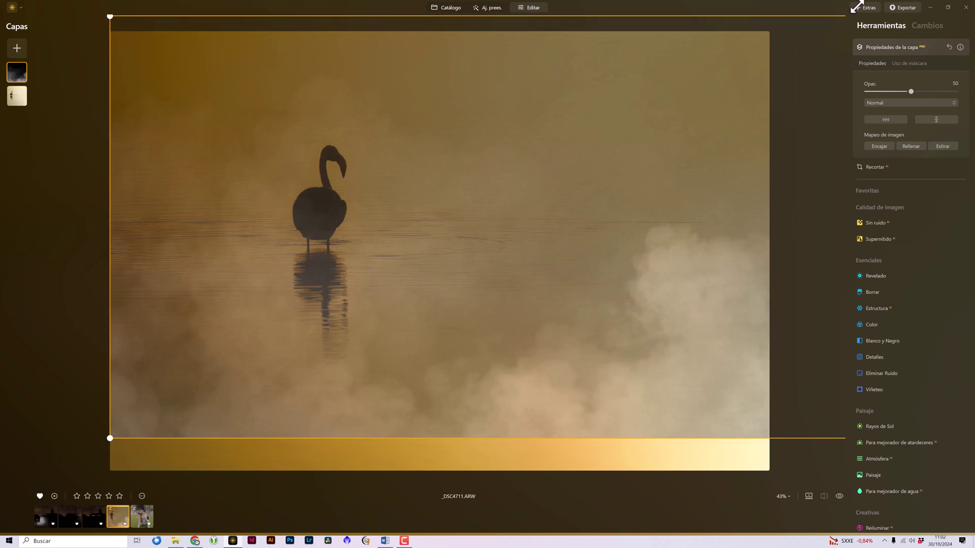
{"action": "left_click_drag", "start_coordinate": [109, 438], "coordinate": [43, 477]}
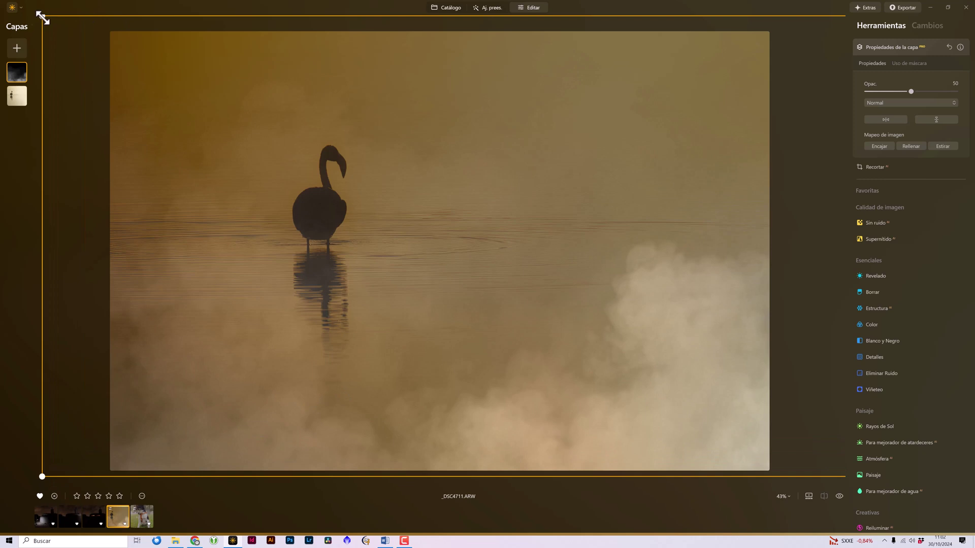
{"action": "left_click_drag", "start_coordinate": [47, 15], "coordinate": [53, 11]}
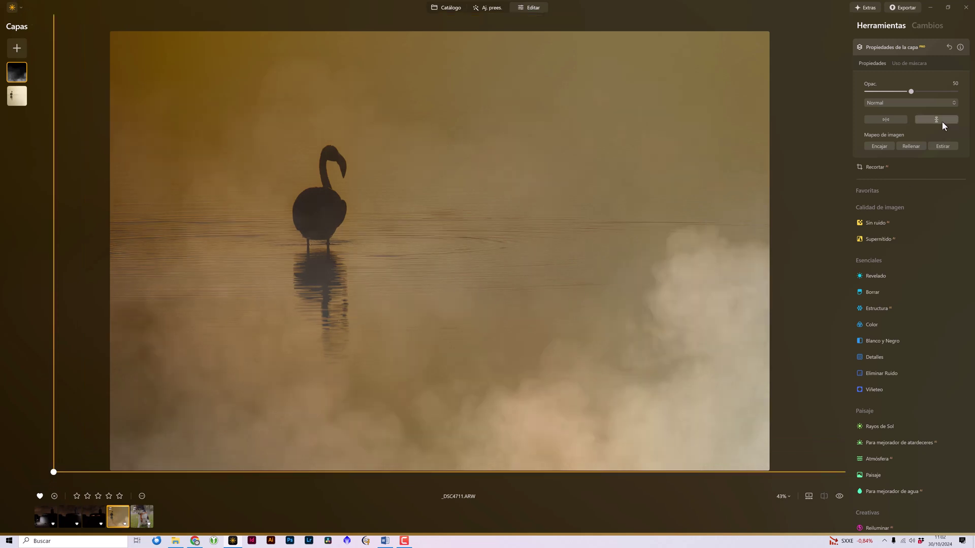
{"action": "left_click", "coordinate": [935, 103]}
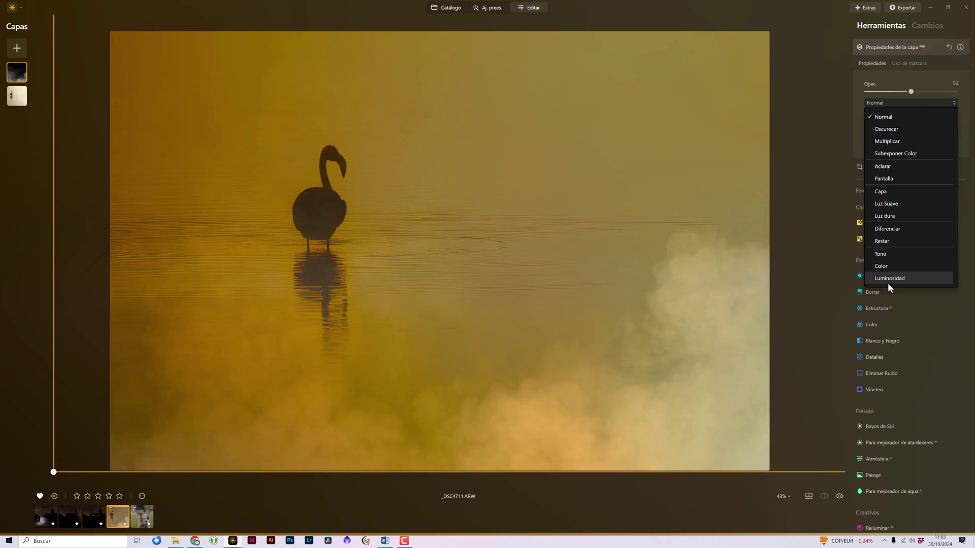
Step: Blend the smoke layer in Luminosidad at lower opacity, then move it higher and enlarge it slightly
{"action": "left_click", "coordinate": [887, 283]}
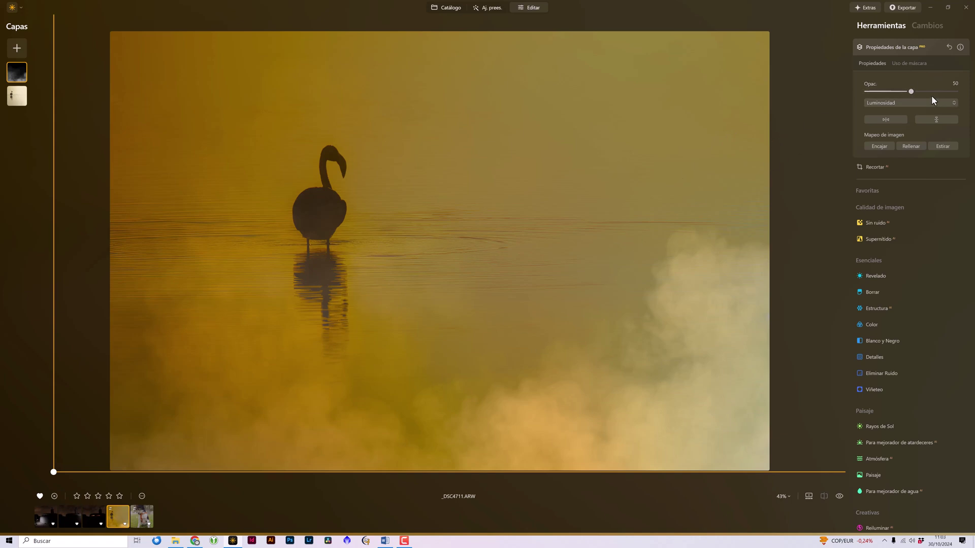
{"action": "left_click_drag", "start_coordinate": [911, 92], "coordinate": [888, 92]}
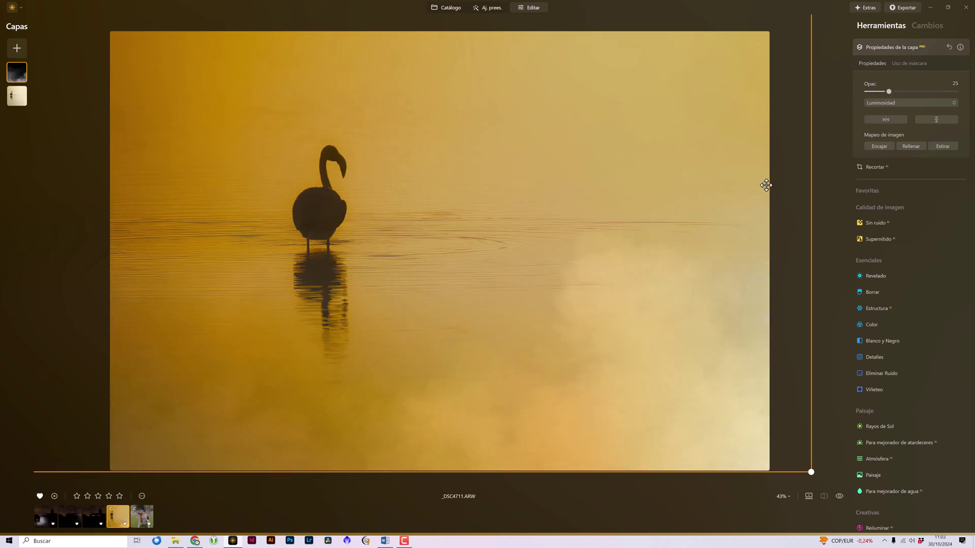
{"action": "left_click_drag", "start_coordinate": [626, 312], "coordinate": [633, 159]}
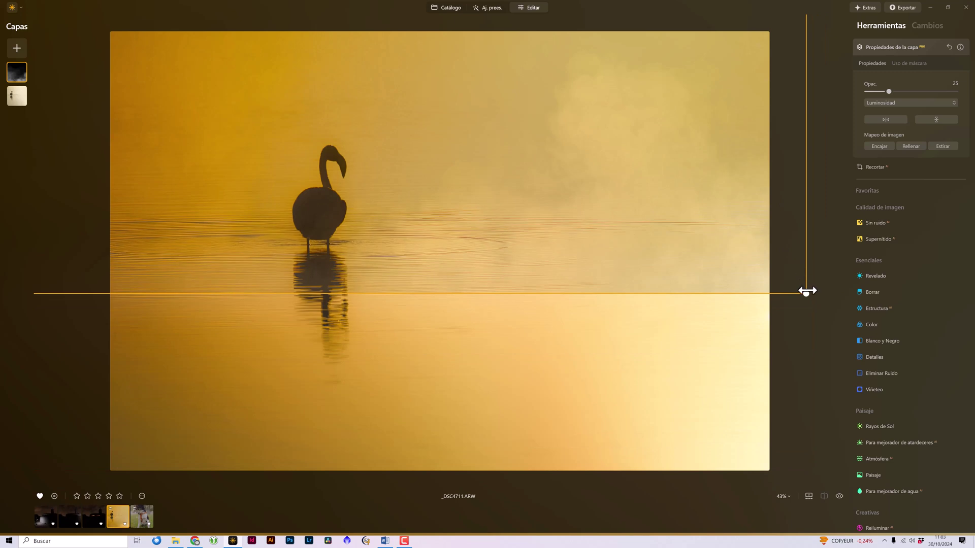
{"action": "mouse_move", "coordinate": [807, 289]}
{"action": "left_mouse_down"}
{"action": "mouse_move", "coordinate": [853, 392]}
{"action": "mouse_move", "coordinate": [971, 494]}
{"action": "mouse_move", "coordinate": [569, 379]}
{"action": "left_mouse_up"}
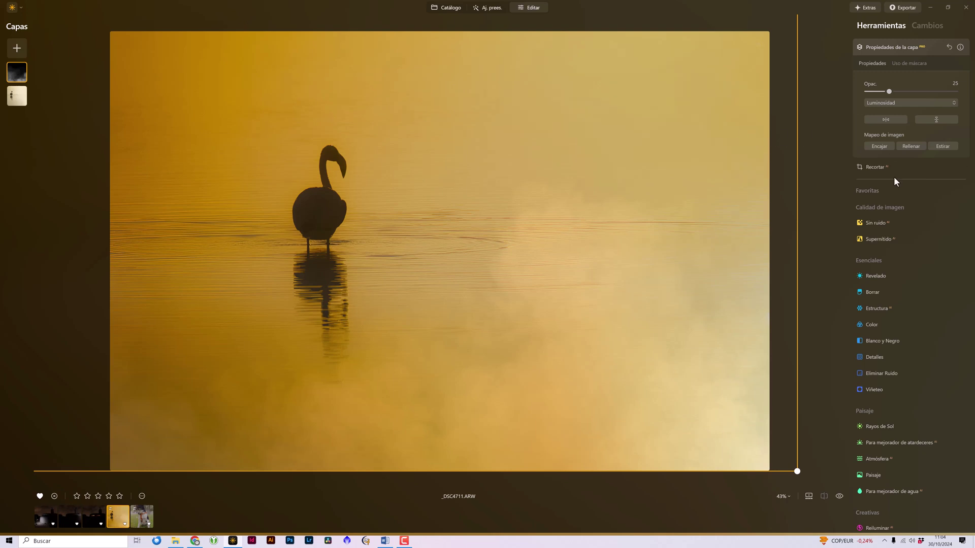
Step: Raise the photo's exposure and highlights in the Revelado adjustments
{"action": "left_click", "coordinate": [873, 274]}
{"action": "mouse_move", "coordinate": [911, 226]}
{"action": "left_mouse_down"}
{"action": "mouse_move", "coordinate": [927, 226]}
{"action": "mouse_move", "coordinate": [922, 245]}
{"action": "left_mouse_up"}
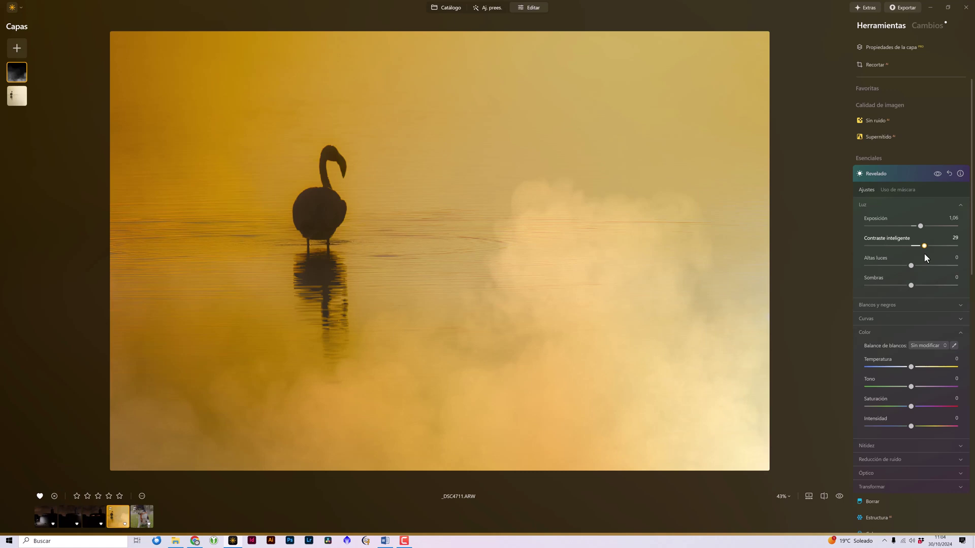
{"action": "left_click_drag", "start_coordinate": [911, 266], "coordinate": [928, 265]}
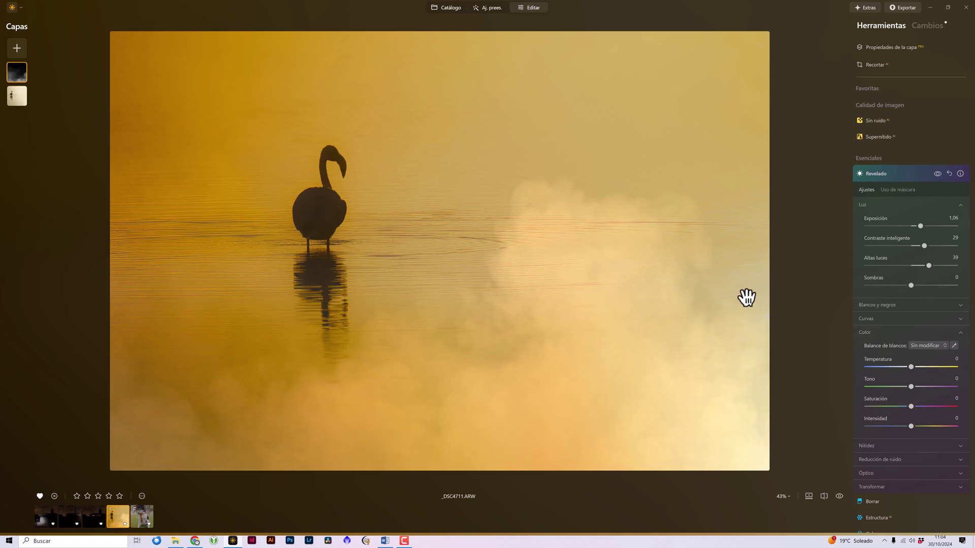
Step: Lower Structure to -100, medium details to -66 and large details to -44
{"action": "scroll", "coordinate": [887, 289], "scroll_direction": "down", "scroll_amount": 5}
{"action": "left_click", "coordinate": [887, 288]}
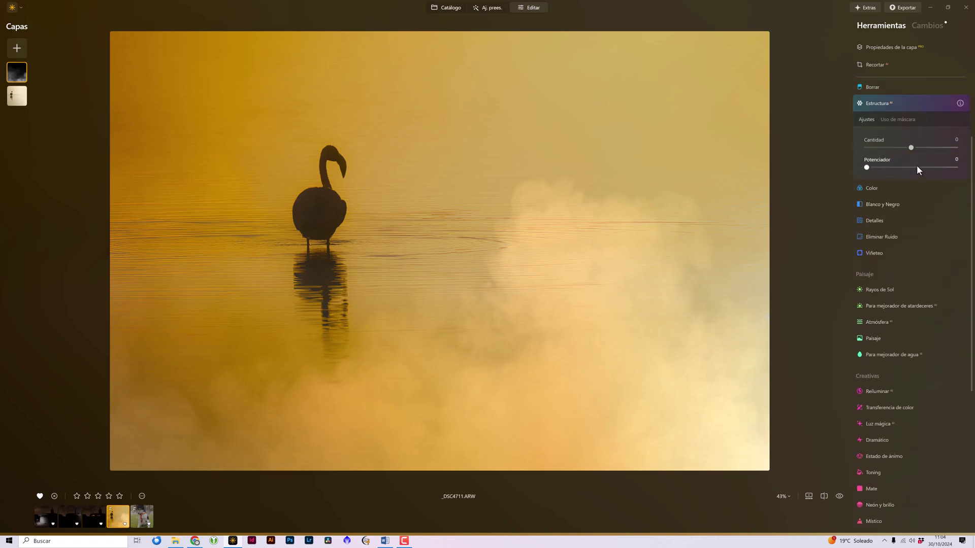
{"action": "left_click_drag", "start_coordinate": [906, 148], "coordinate": [888, 151]}
{"action": "left_click", "coordinate": [873, 220]}
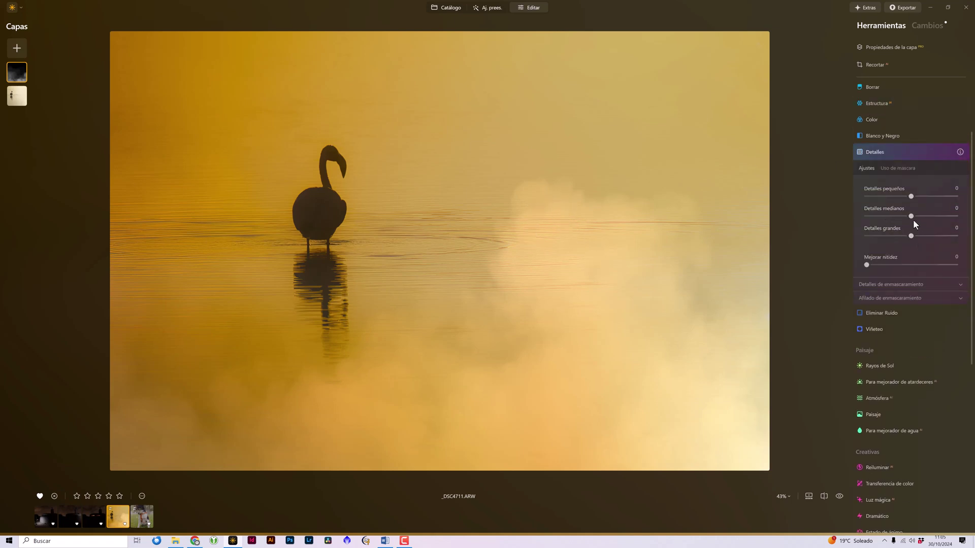
{"action": "left_click_drag", "start_coordinate": [910, 216], "coordinate": [879, 216]}
{"action": "left_click_drag", "start_coordinate": [891, 237], "coordinate": [892, 237]}
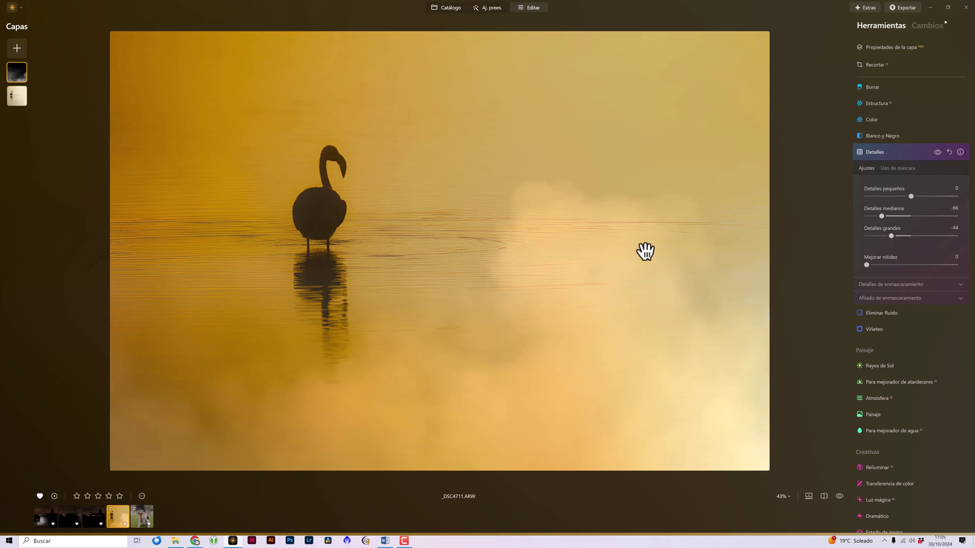
Step: Apply the Místico creative effect at amount 30 and collapse its settings
{"action": "scroll", "coordinate": [877, 271], "scroll_direction": "down", "scroll_amount": 5}
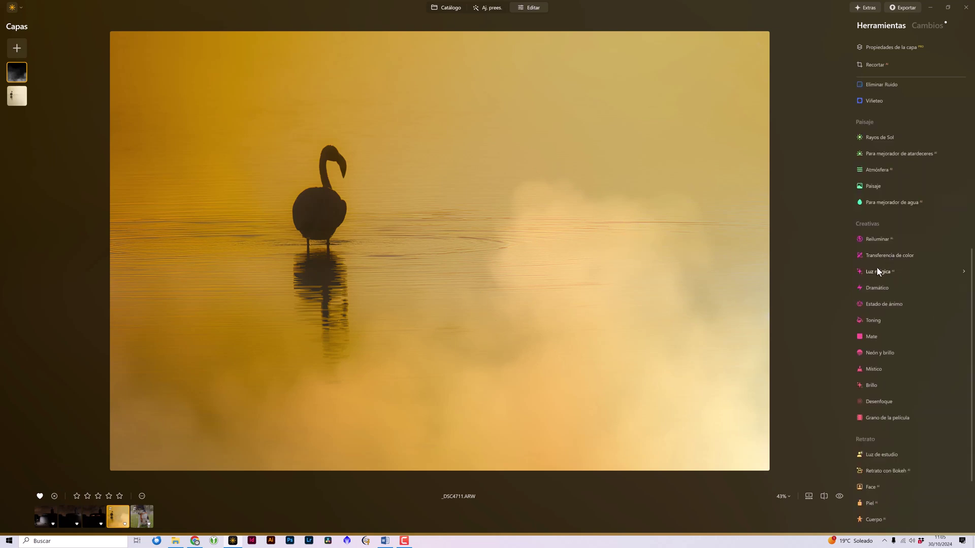
{"action": "left_click", "coordinate": [879, 368]}
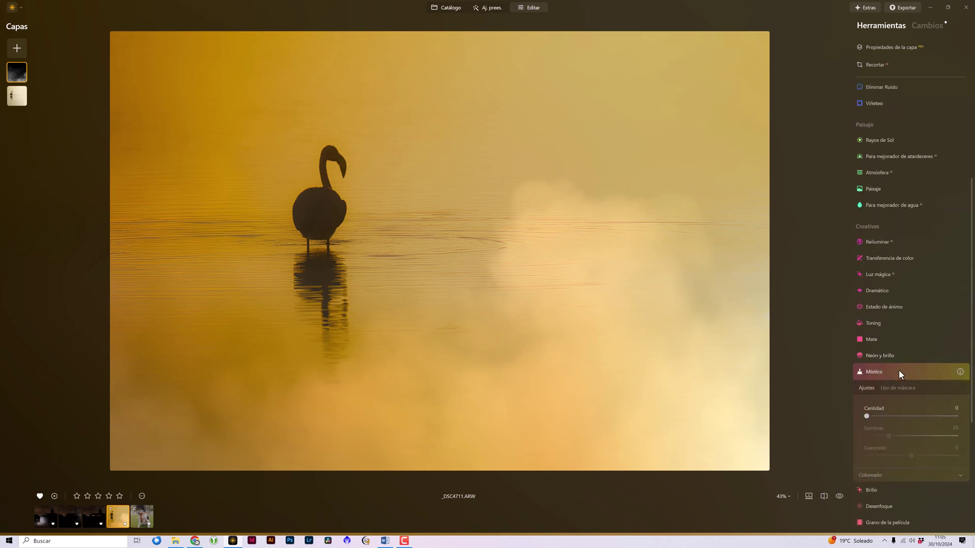
{"action": "left_click_drag", "start_coordinate": [867, 418], "coordinate": [887, 418]}
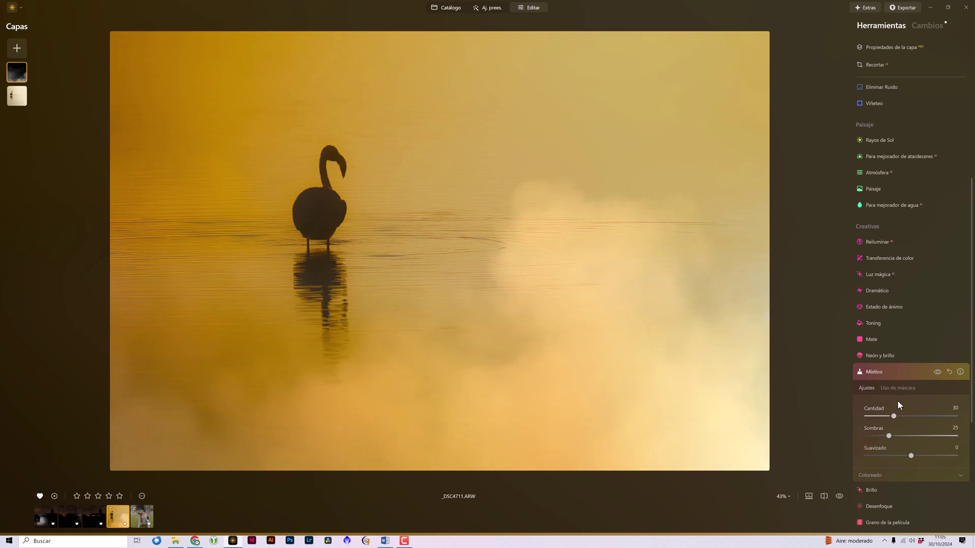
{"action": "left_click", "coordinate": [889, 372]}
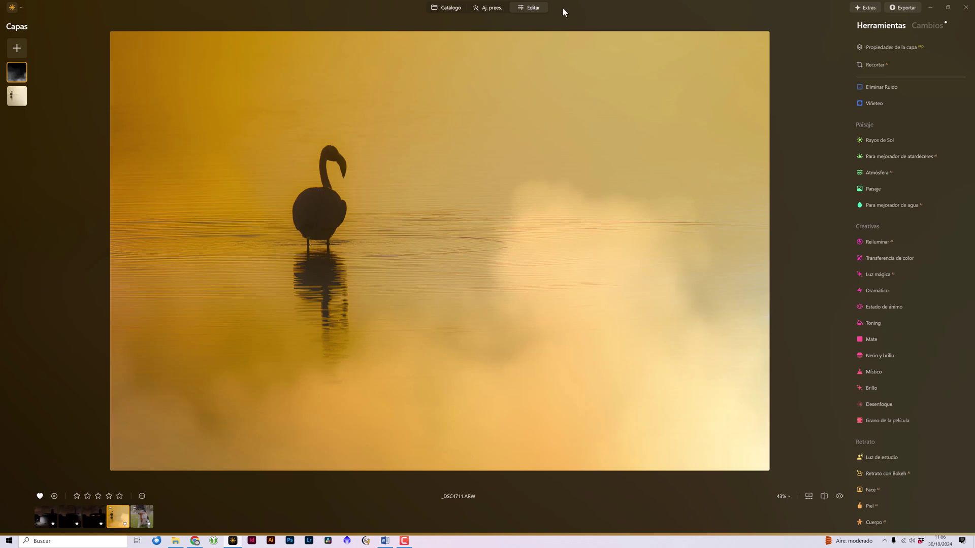
Step: Return to Catálogo and open the night bunker photo _DSC1852 full-size
{"action": "left_click", "coordinate": [451, 15]}
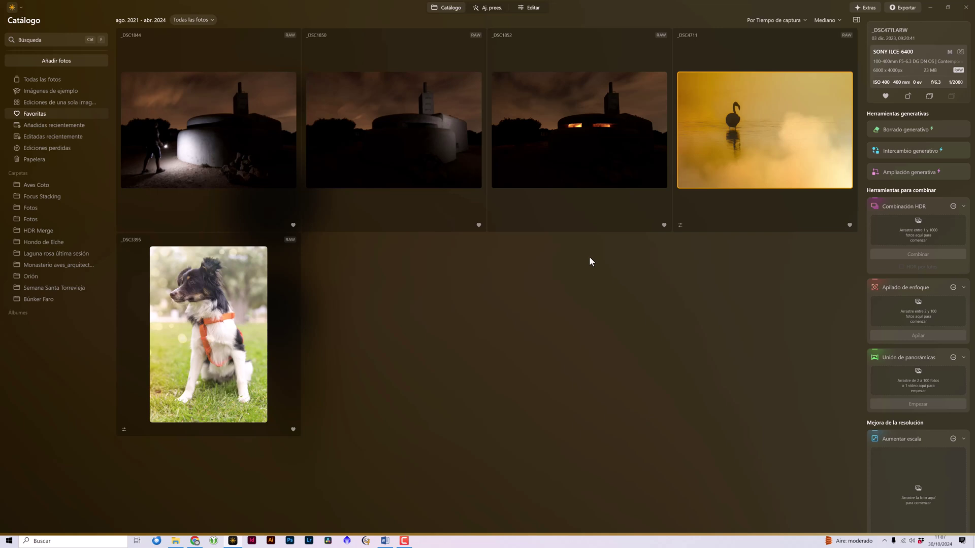
{"action": "double_click", "coordinate": [623, 166]}
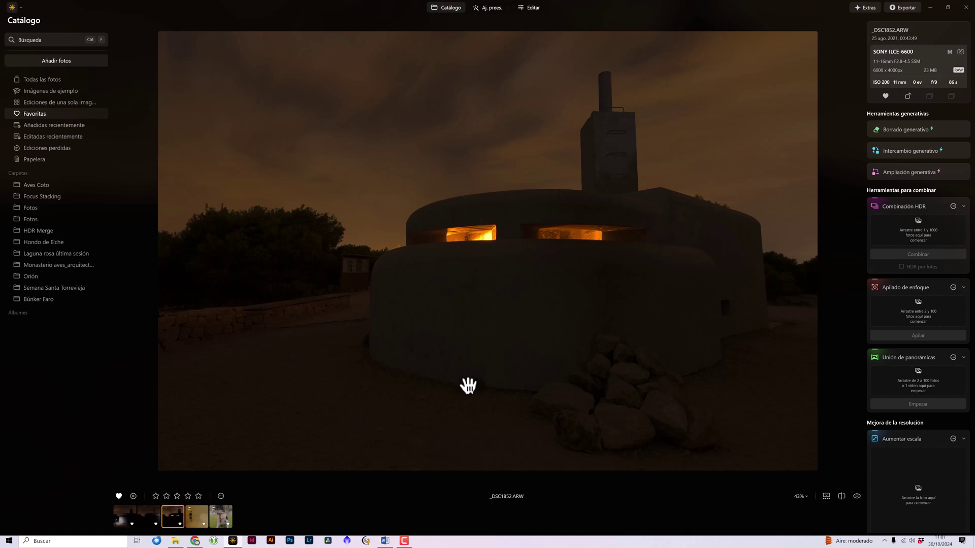
{"action": "left_click", "coordinate": [177, 496]}
{"action": "left_click", "coordinate": [150, 511]}
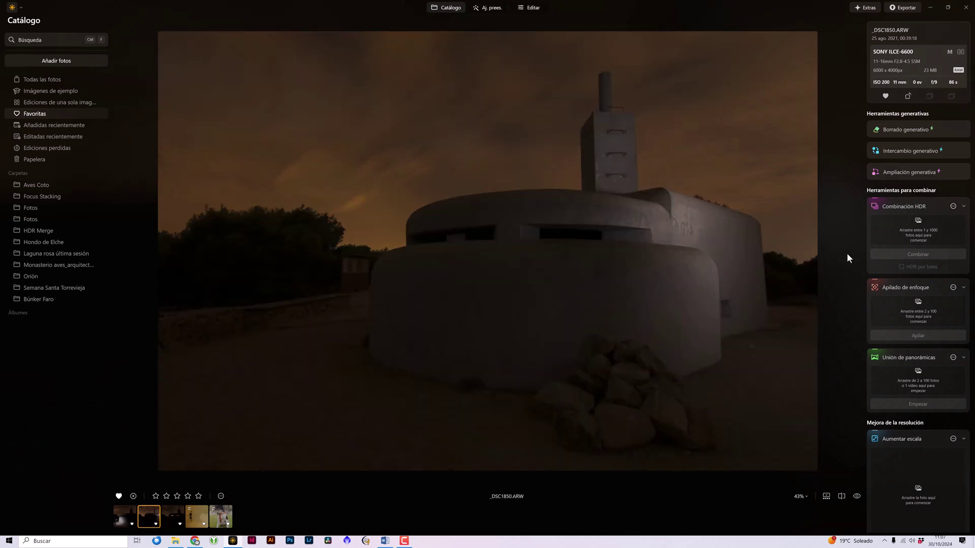
{"action": "left_click", "coordinate": [129, 517]}
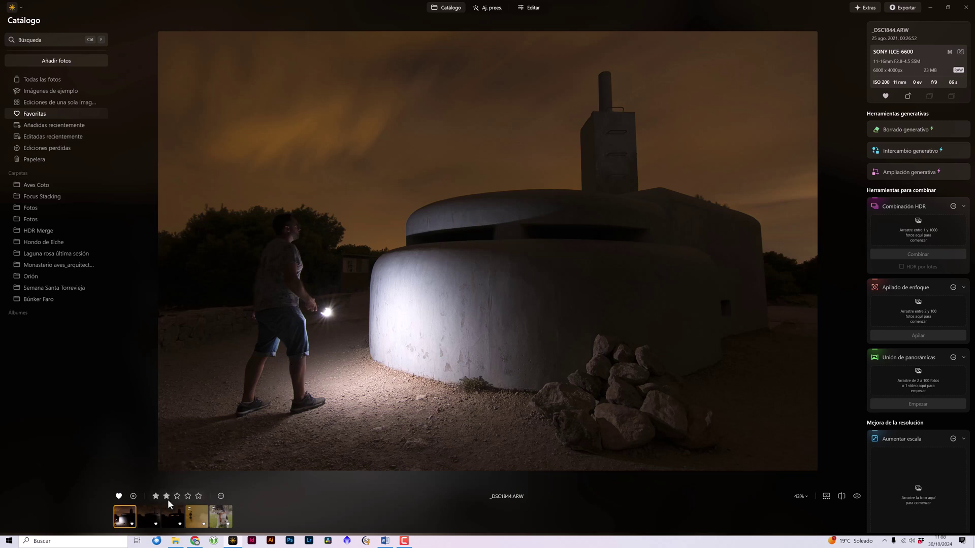
{"action": "left_click", "coordinate": [175, 518]}
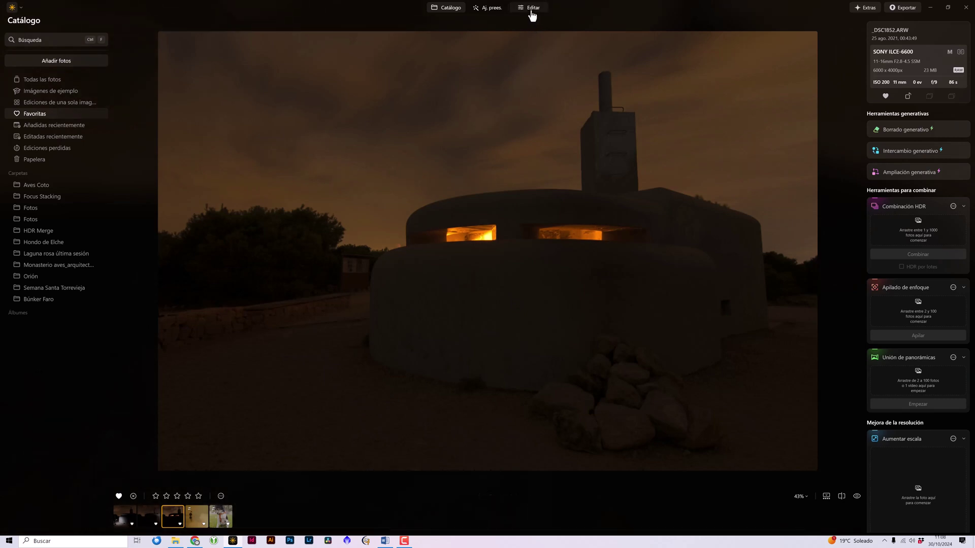
Step: Switch to the Editar tab to start editing _DSC1852
{"action": "left_click", "coordinate": [532, 12]}
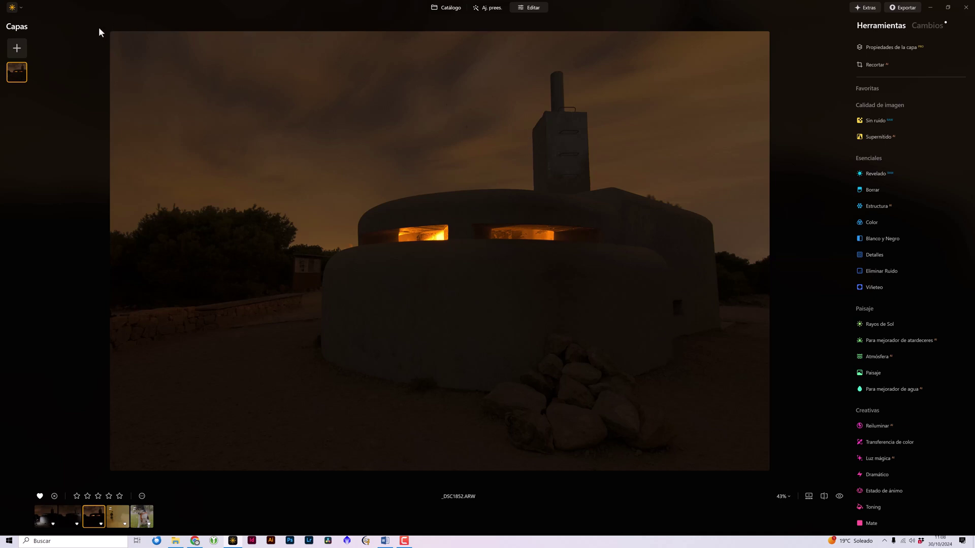
Step: Layer the second bunker exposure from My Images on top of _DSC1852
{"action": "left_click", "coordinate": [17, 49]}
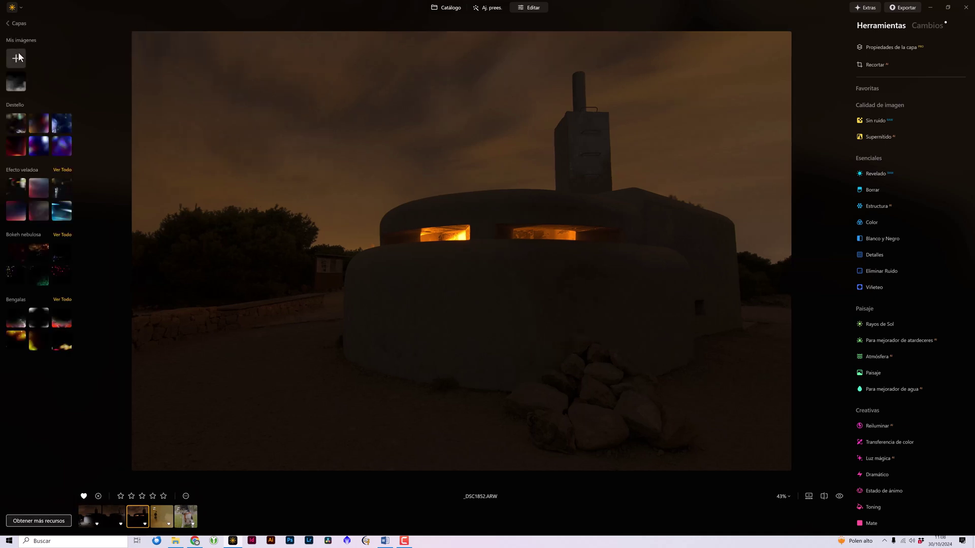
{"action": "left_click", "coordinate": [16, 57]}
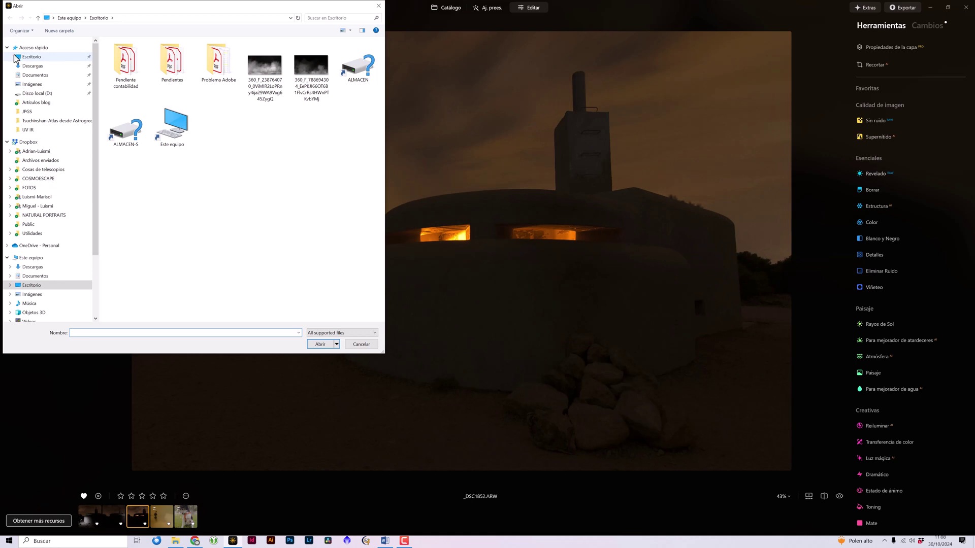
{"action": "key", "text": "Escape"}
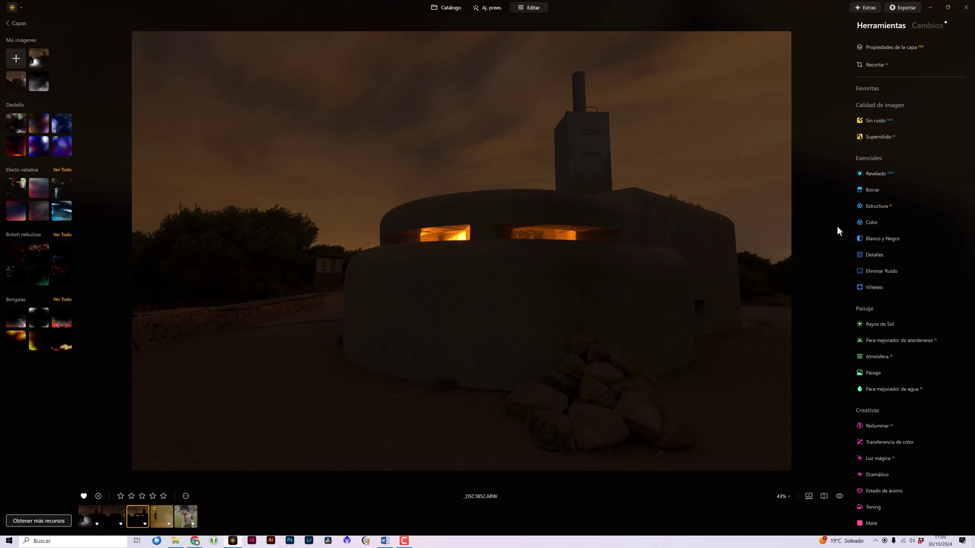
{"action": "left_click", "coordinate": [21, 87]}
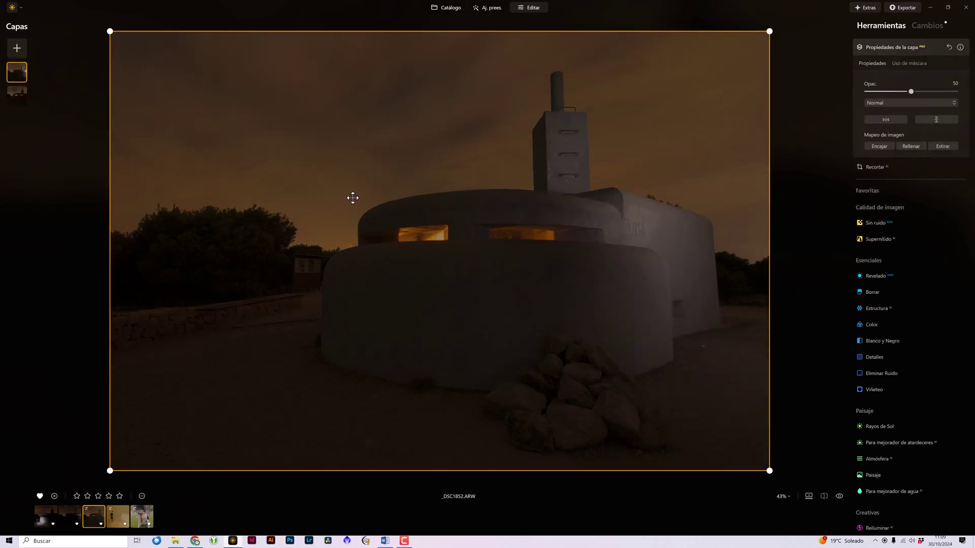
Step: Set the top bunker layer to 50 opacity with Aclarar (Lighten) blending
{"action": "left_click", "coordinate": [20, 98]}
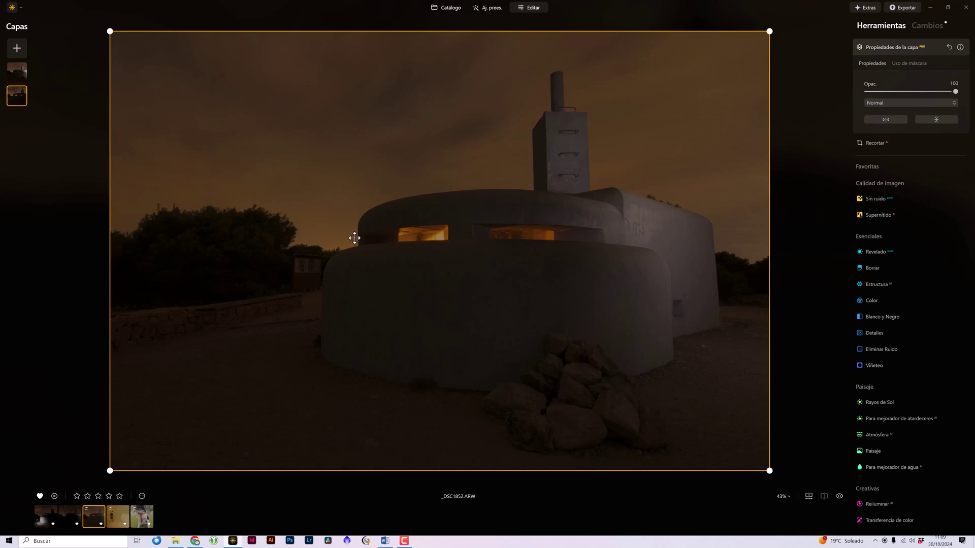
{"action": "left_click", "coordinate": [17, 75]}
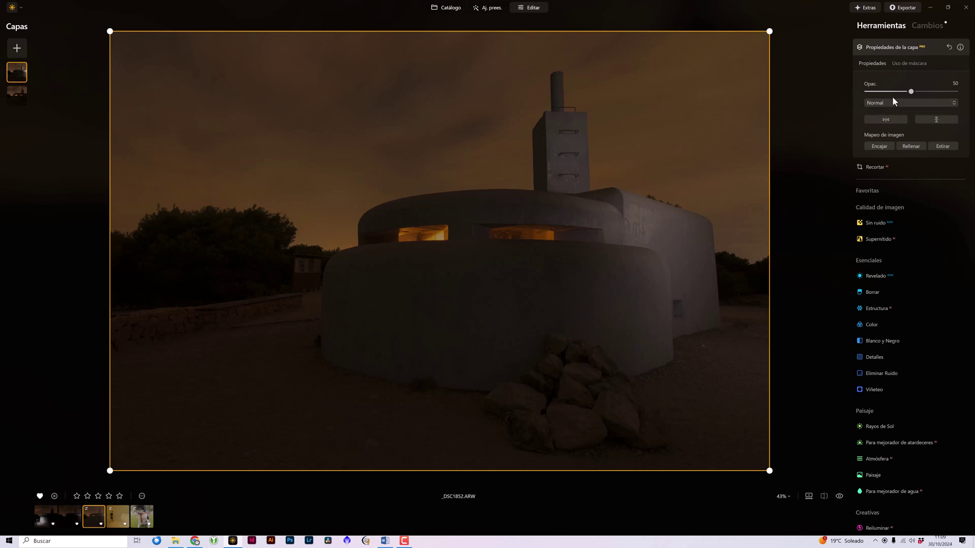
{"action": "mouse_move", "coordinate": [891, 91]}
{"action": "left_mouse_down"}
{"action": "mouse_move", "coordinate": [902, 91]}
{"action": "mouse_move", "coordinate": [861, 96]}
{"action": "left_mouse_up"}
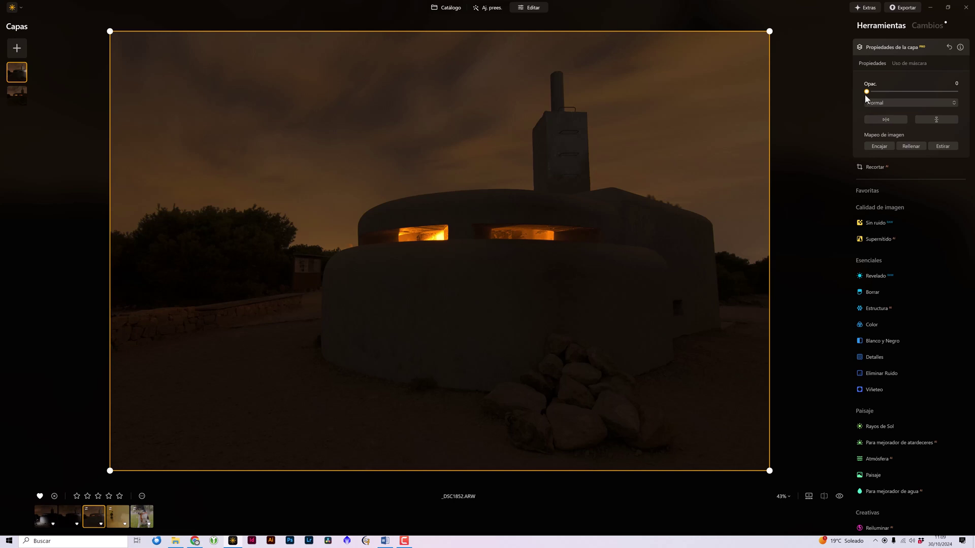
{"action": "left_click_drag", "start_coordinate": [920, 91], "coordinate": [959, 94]}
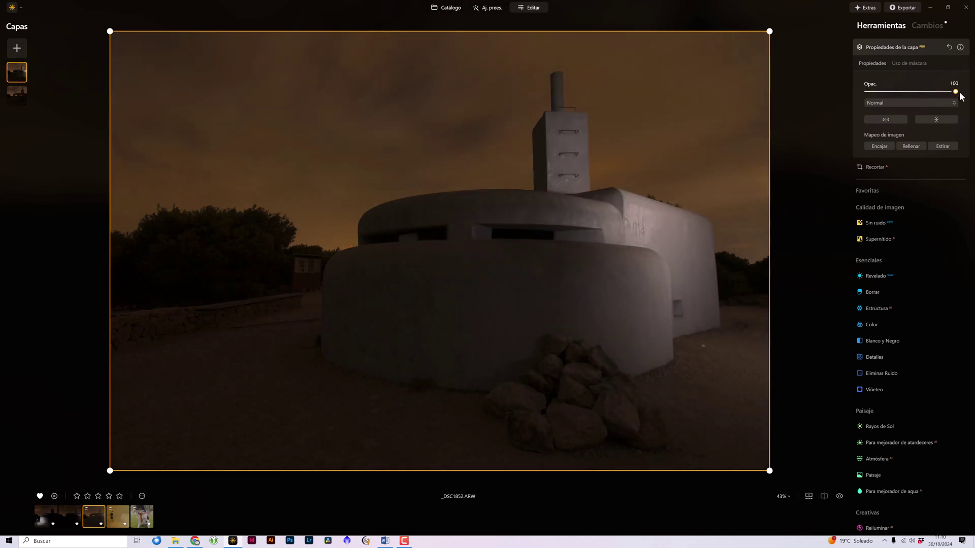
{"action": "double_click", "coordinate": [955, 93]}
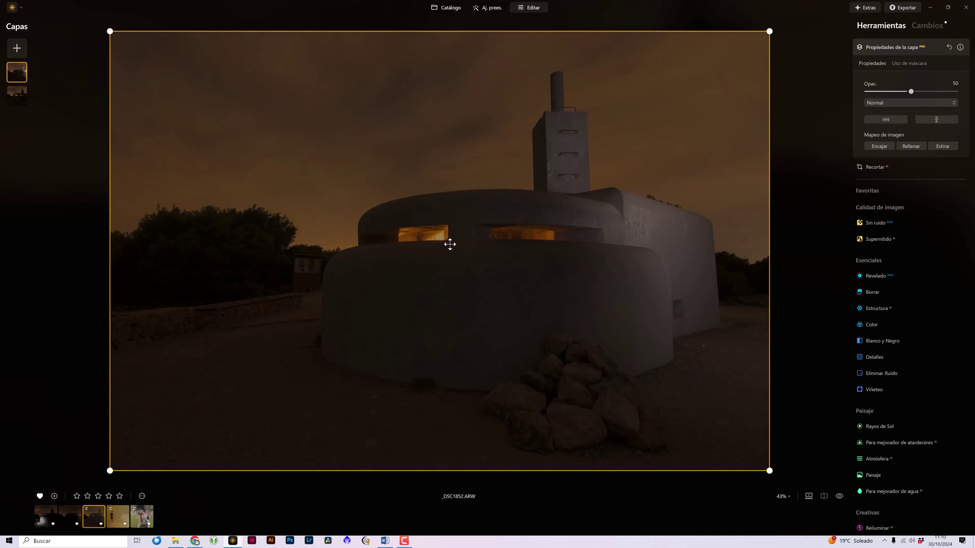
{"action": "left_click", "coordinate": [883, 103]}
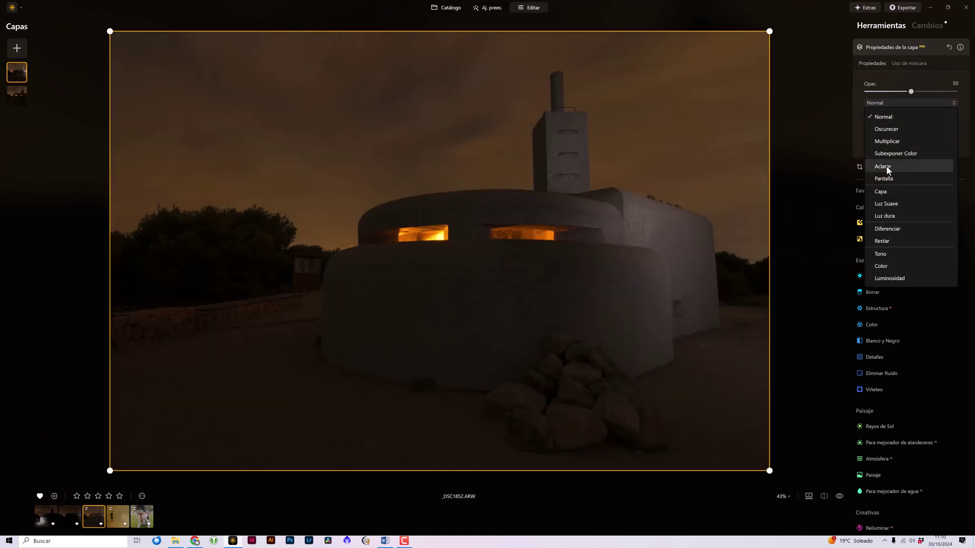
{"action": "left_click", "coordinate": [886, 166]}
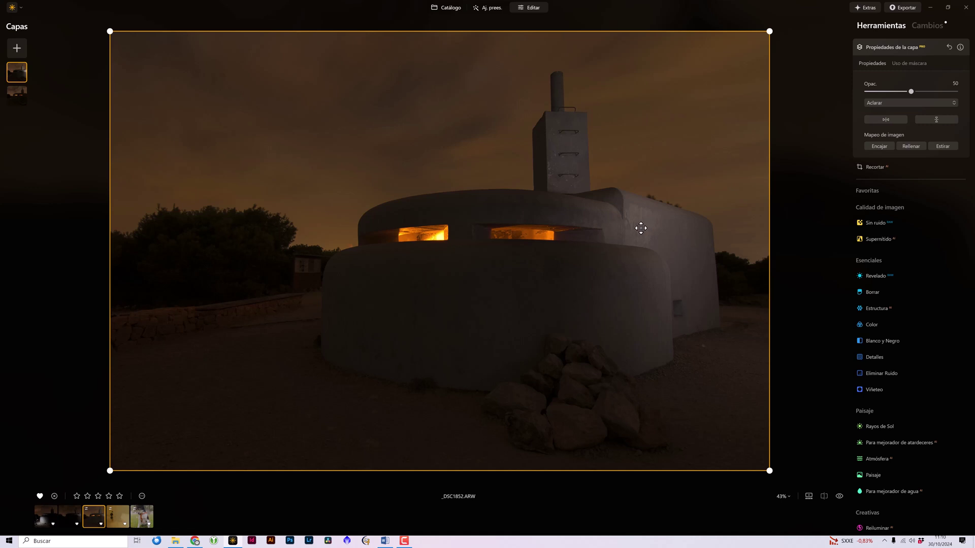
Step: Add the person-with-flashlight photo as a new layer, comparing Lighten and Normal blending
{"action": "left_click", "coordinate": [15, 49]}
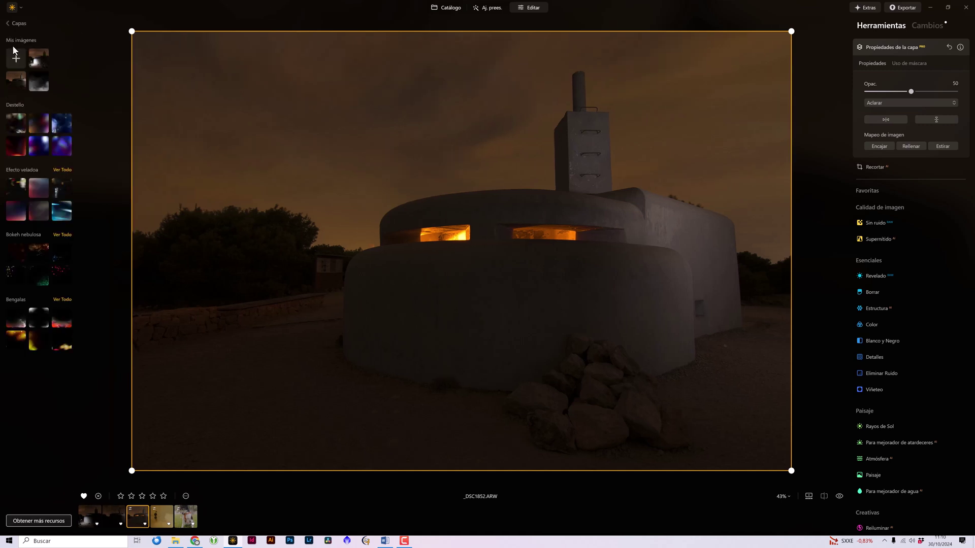
{"action": "left_click", "coordinate": [39, 59]}
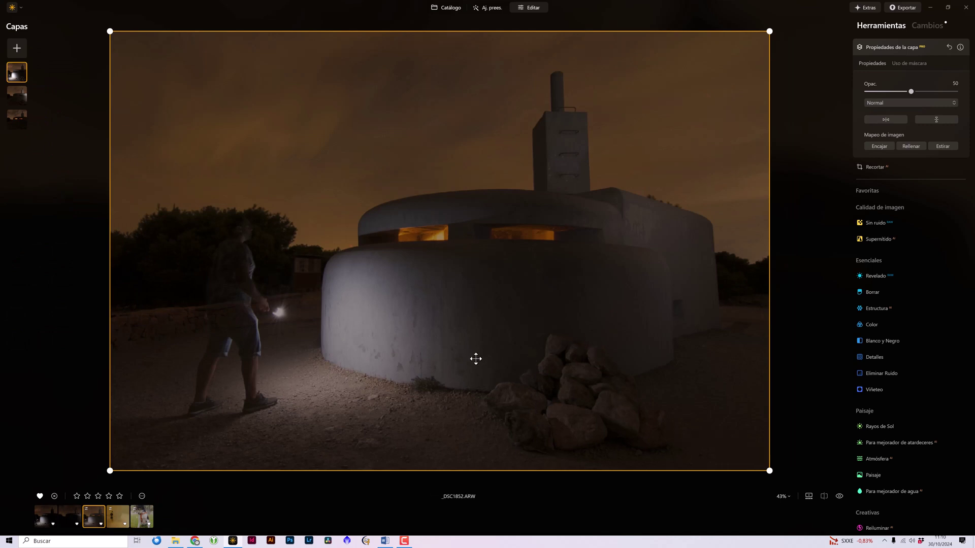
{"action": "left_click", "coordinate": [875, 102]}
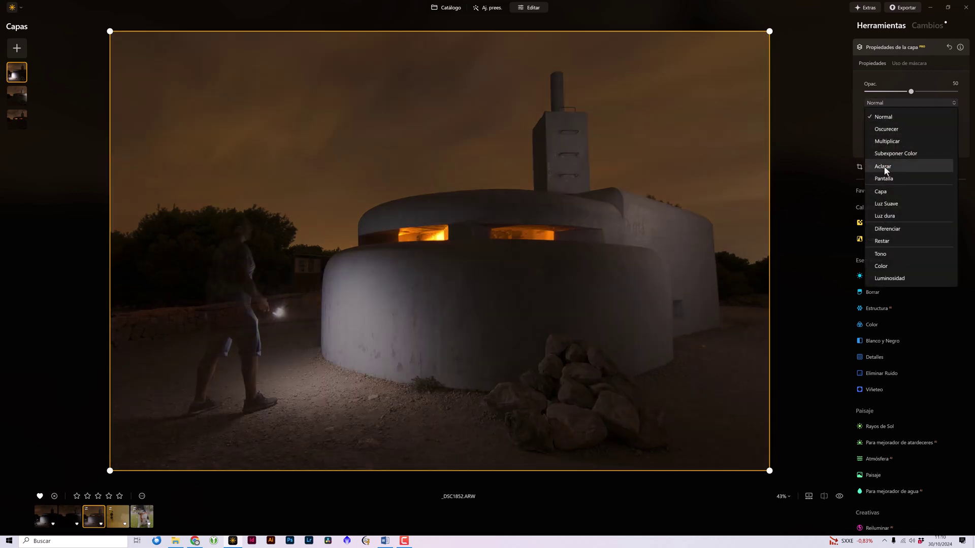
{"action": "left_click", "coordinate": [884, 167]}
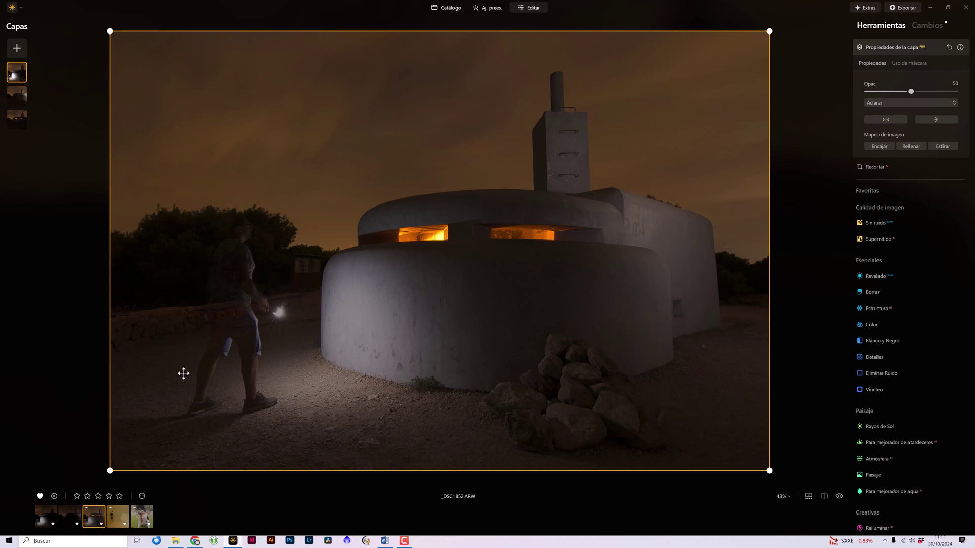
{"action": "left_click", "coordinate": [903, 100]}
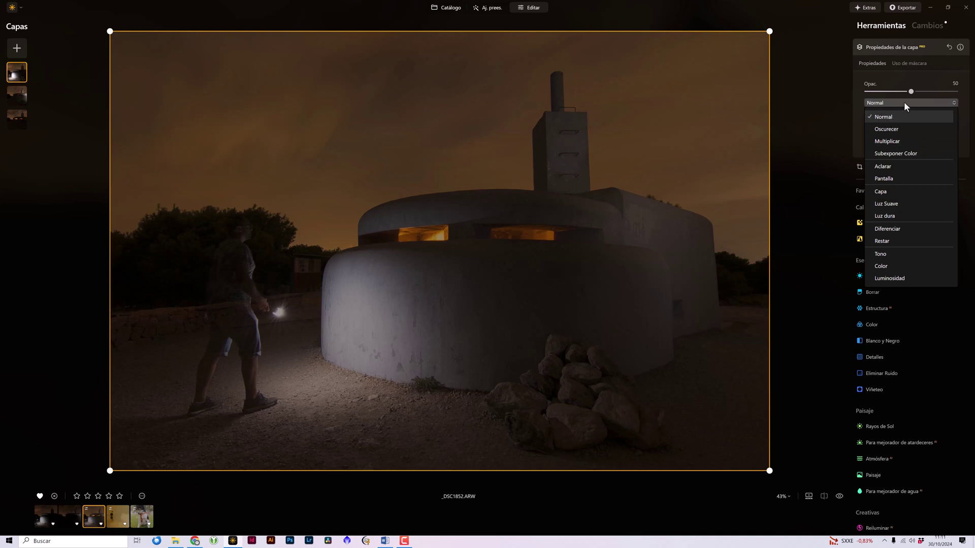
{"action": "left_click", "coordinate": [904, 102]}
Step: Settle the person layer on Aclarar (Lighten) blending at 50 opacity
{"action": "mouse_move", "coordinate": [911, 92]}
{"action": "left_mouse_down"}
{"action": "mouse_move", "coordinate": [823, 96]}
{"action": "mouse_move", "coordinate": [955, 91]}
{"action": "mouse_move", "coordinate": [844, 107]}
{"action": "mouse_move", "coordinate": [957, 95]}
{"action": "left_mouse_up"}
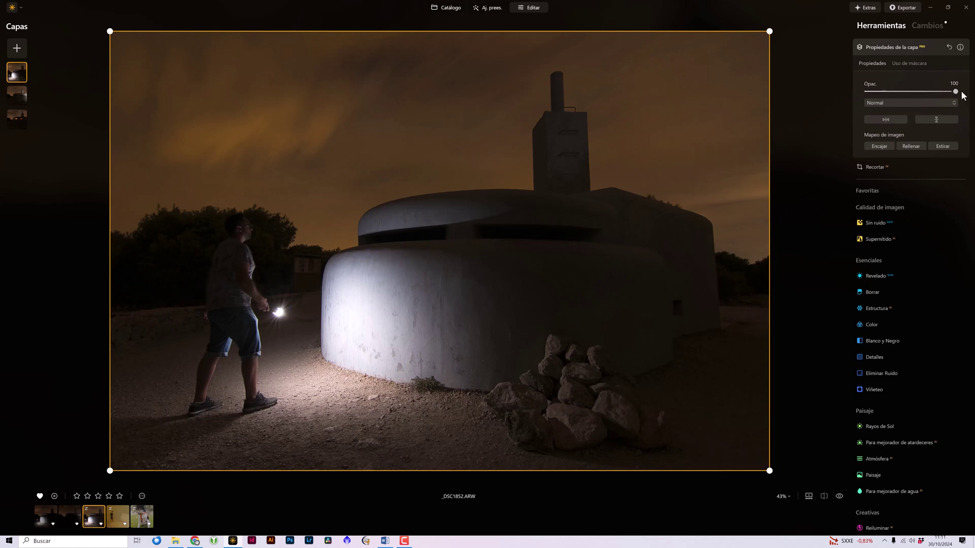
{"action": "left_click_drag", "start_coordinate": [955, 92], "coordinate": [910, 92]}
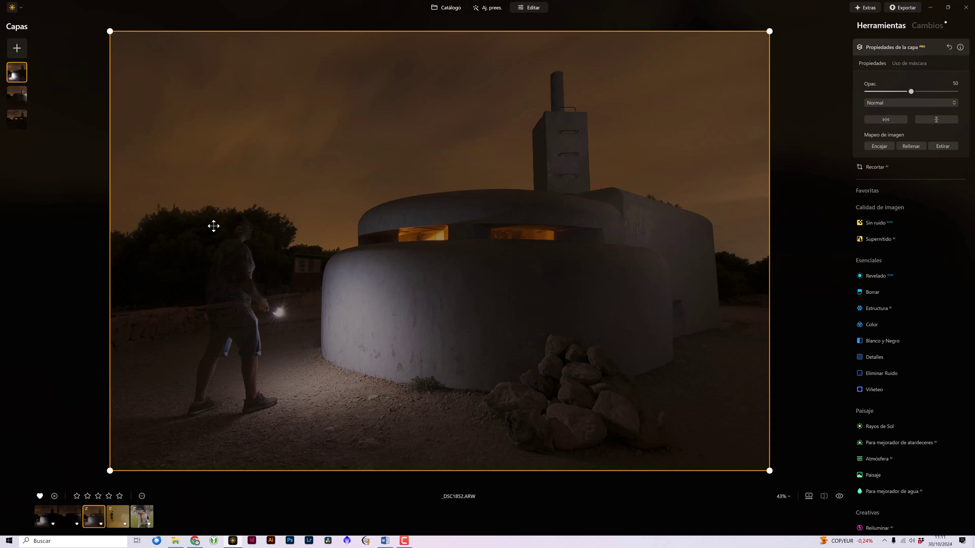
{"action": "left_click", "coordinate": [878, 104]}
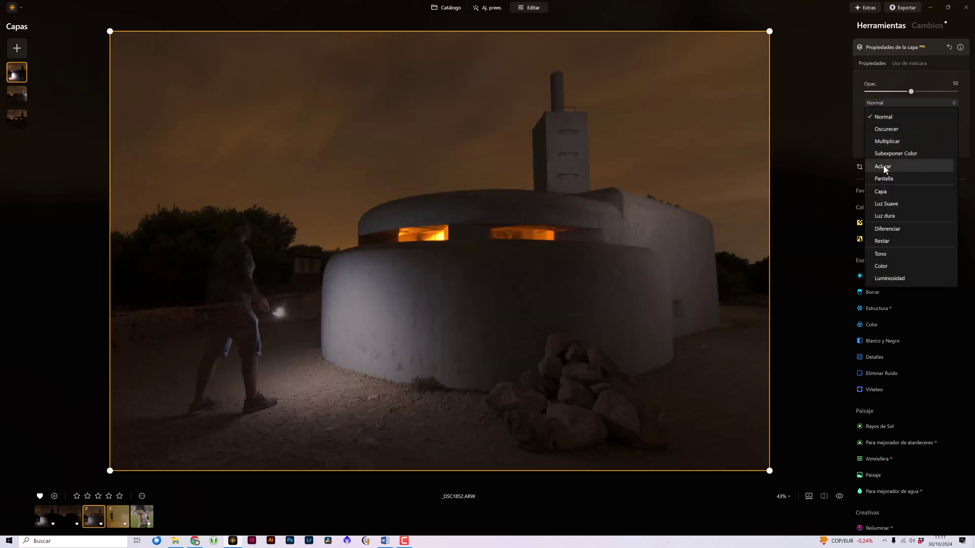
{"action": "left_click", "coordinate": [883, 166]}
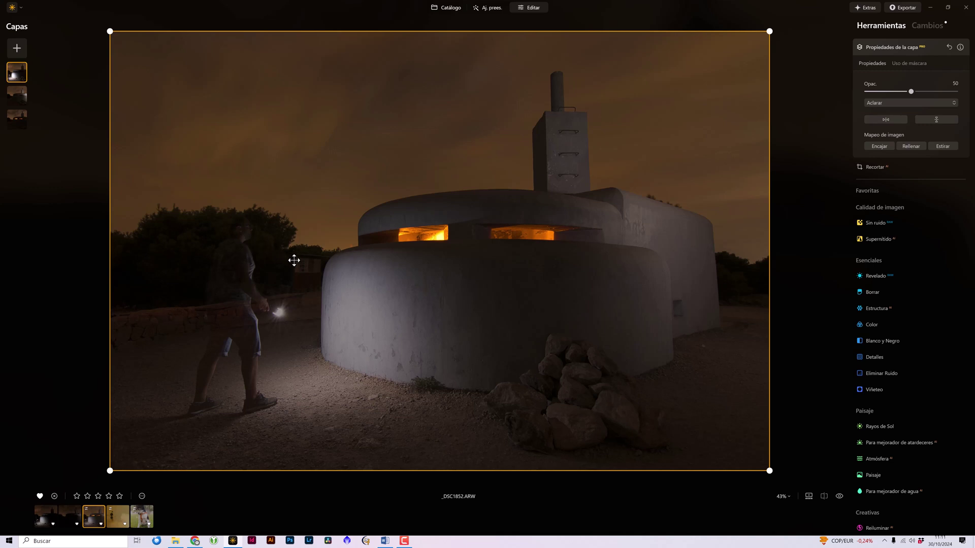
{"action": "left_click", "coordinate": [956, 91]}
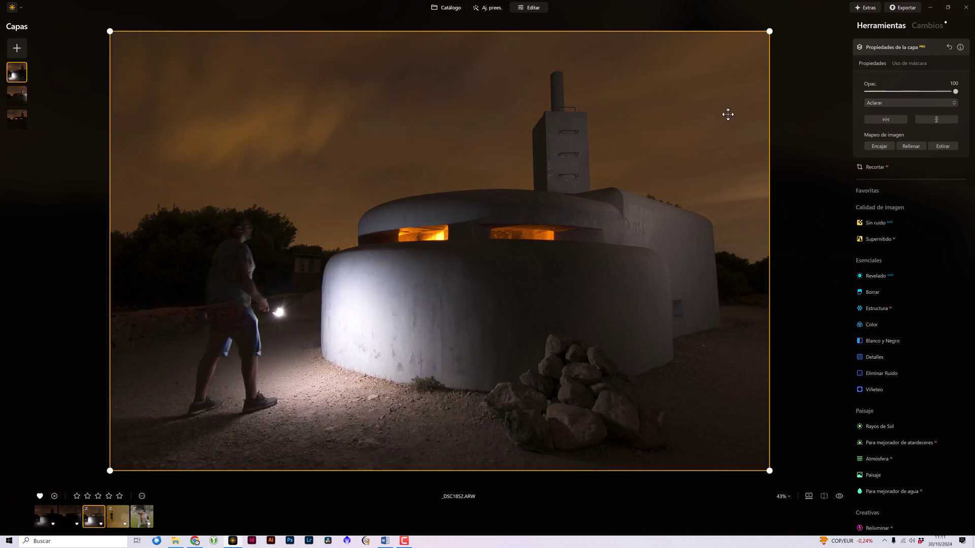
{"action": "double_click", "coordinate": [955, 92]}
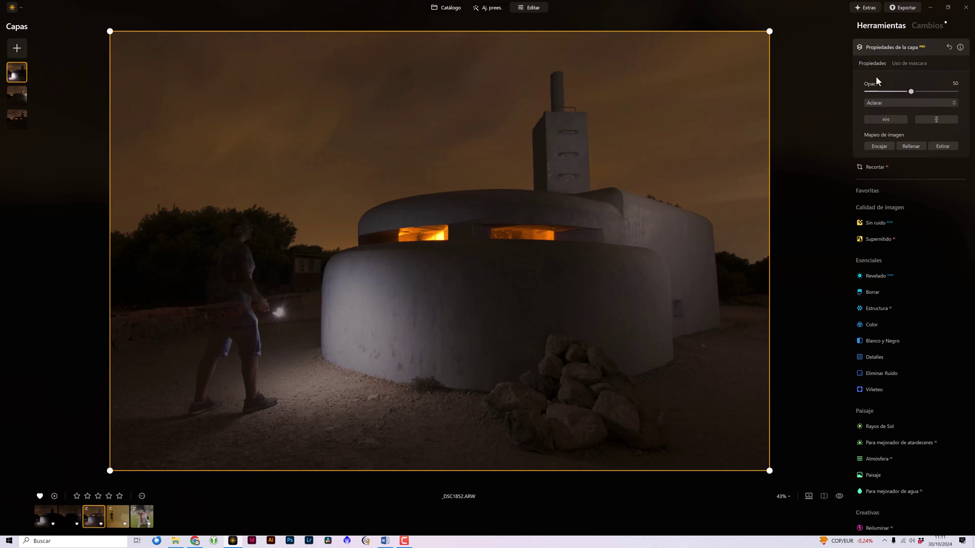
{"action": "left_click", "coordinate": [910, 63]}
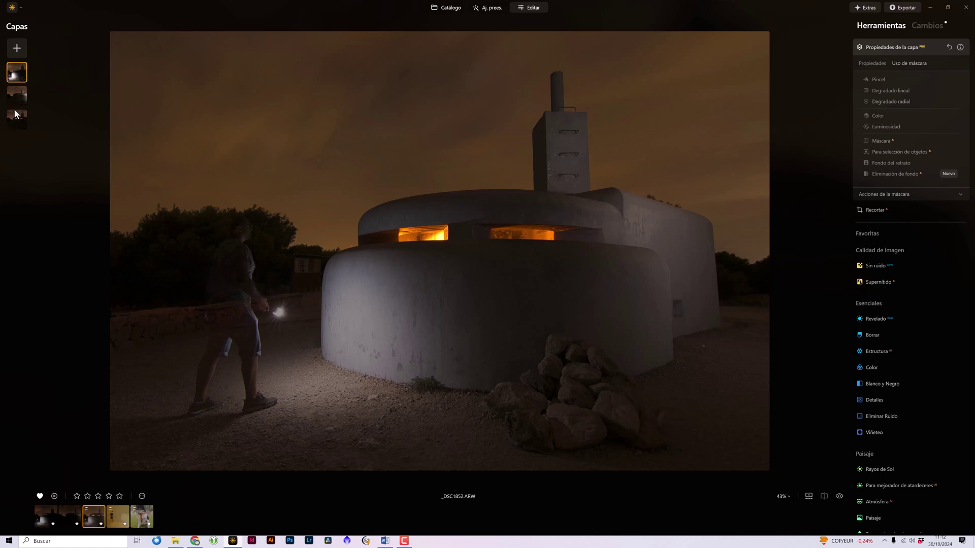
Step: On the bottom layer, brush-erase the mask over the walking person from head to feet
{"action": "left_click", "coordinate": [17, 96]}
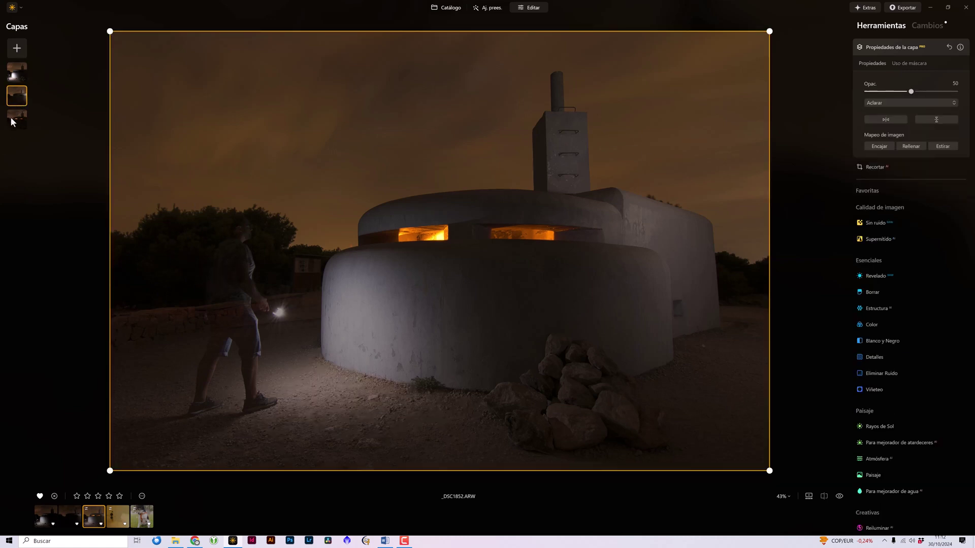
{"action": "left_click", "coordinate": [14, 121]}
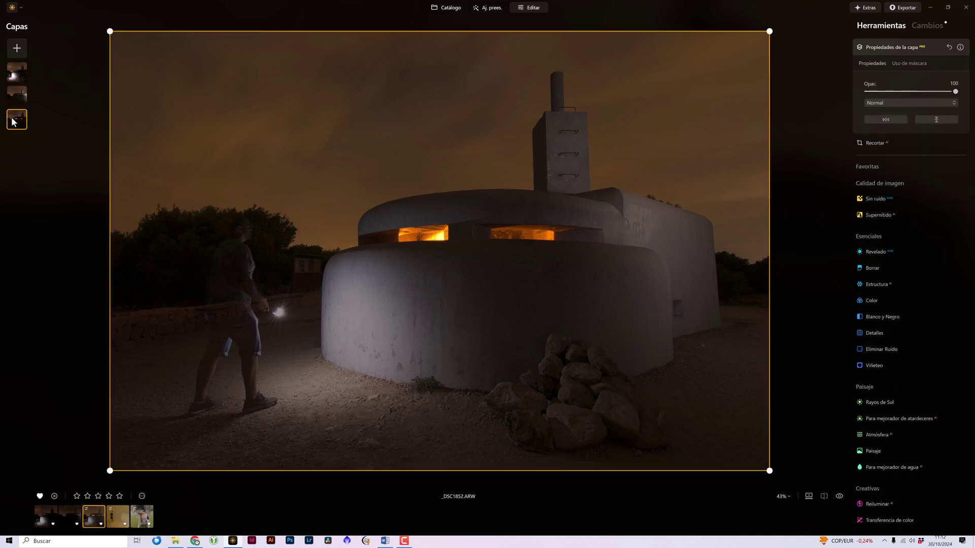
{"action": "left_click", "coordinate": [913, 65]}
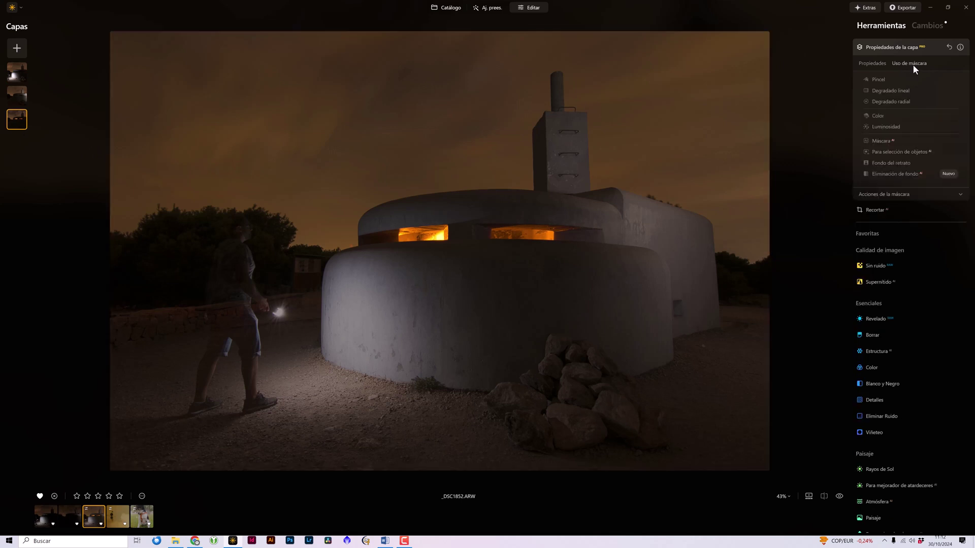
{"action": "left_click", "coordinate": [878, 79]}
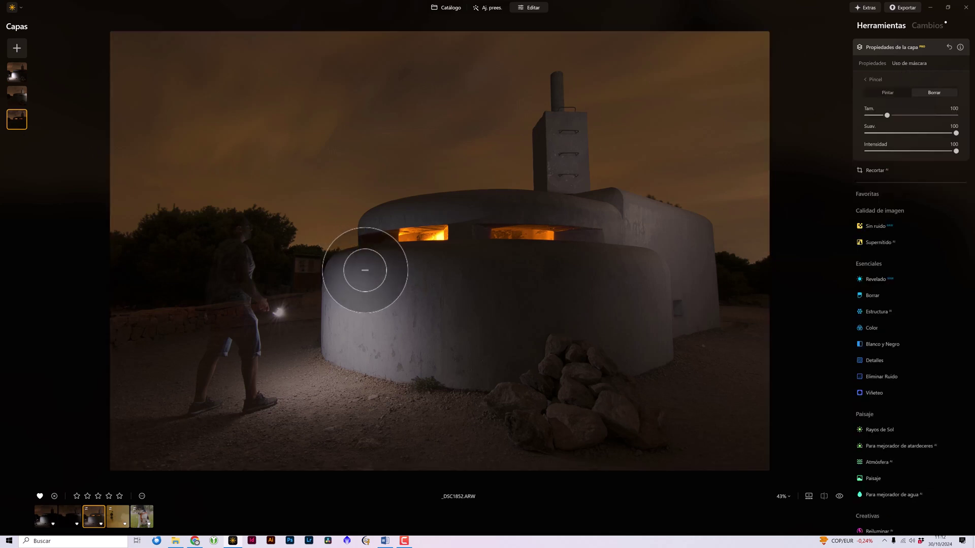
{"action": "left_click", "coordinate": [899, 94]}
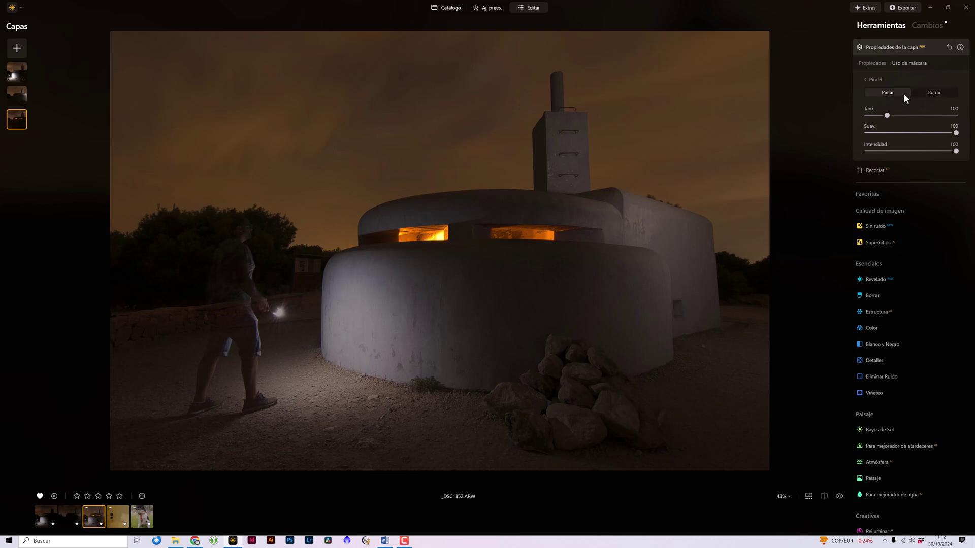
{"action": "left_click", "coordinate": [936, 93]}
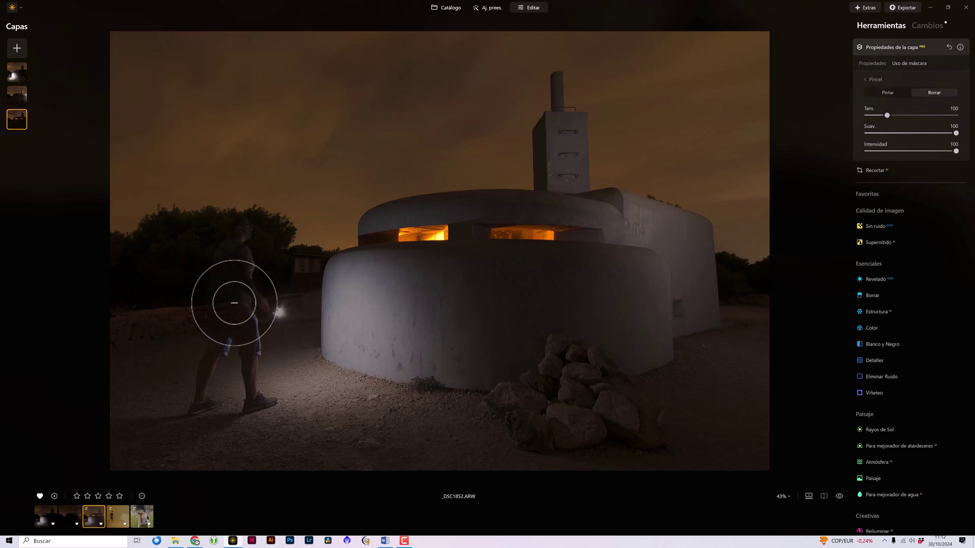
{"action": "mouse_move", "coordinate": [236, 236]}
{"action": "left_mouse_down"}
{"action": "mouse_move", "coordinate": [203, 403]}
{"action": "mouse_move", "coordinate": [258, 397]}
{"action": "mouse_move", "coordinate": [245, 316]}
{"action": "mouse_move", "coordinate": [270, 315]}
{"action": "mouse_move", "coordinate": [245, 355]}
{"action": "mouse_move", "coordinate": [242, 233]}
{"action": "mouse_move", "coordinate": [198, 285]}
{"action": "mouse_move", "coordinate": [196, 337]}
{"action": "mouse_move", "coordinate": [242, 385]}
{"action": "left_mouse_up"}
{"action": "mouse_move", "coordinate": [191, 405]}
{"action": "left_mouse_down"}
{"action": "mouse_move", "coordinate": [187, 413]}
{"action": "mouse_move", "coordinate": [208, 398]}
{"action": "left_mouse_up"}
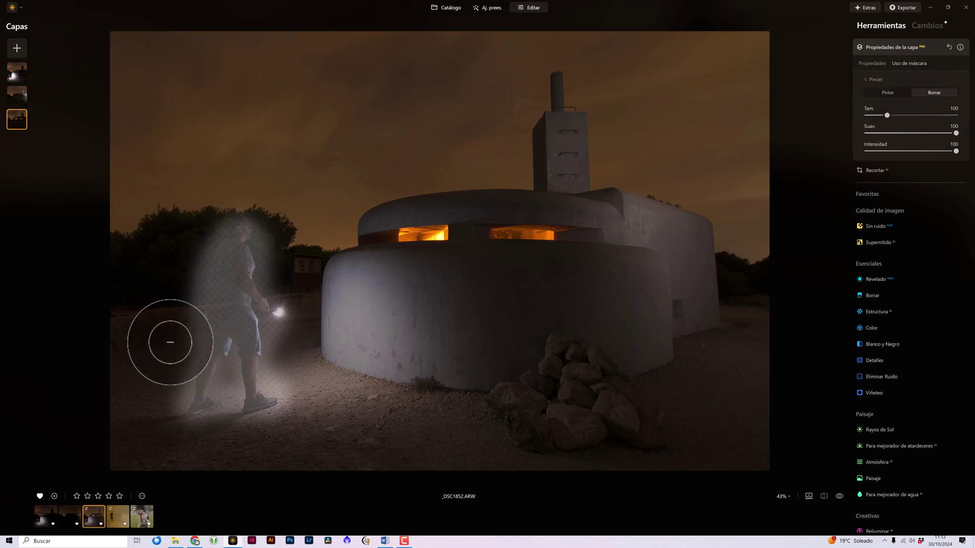
Step: Brush-erase the middle layer's mask over the person, then raise the top layer's opacity to 100
{"action": "left_click", "coordinate": [17, 95]}
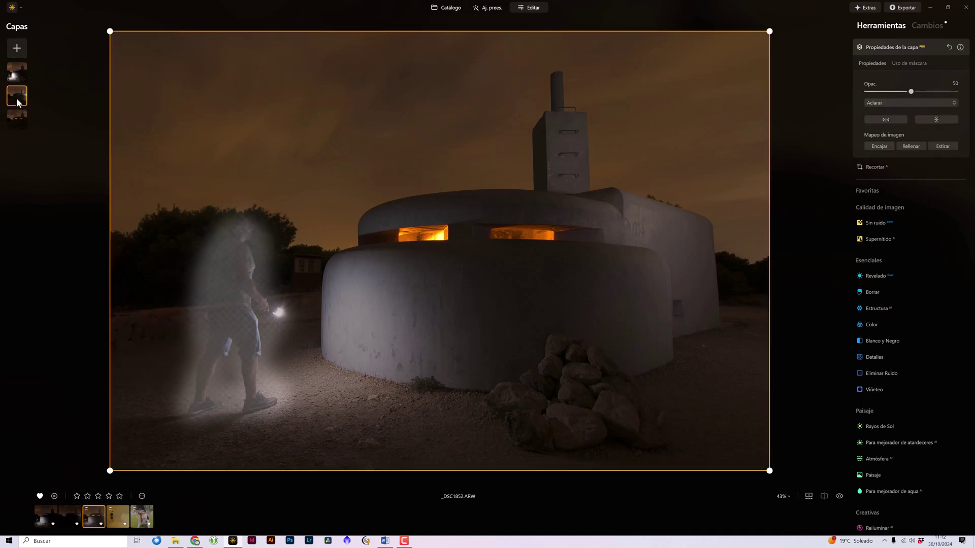
{"action": "left_click", "coordinate": [908, 63]}
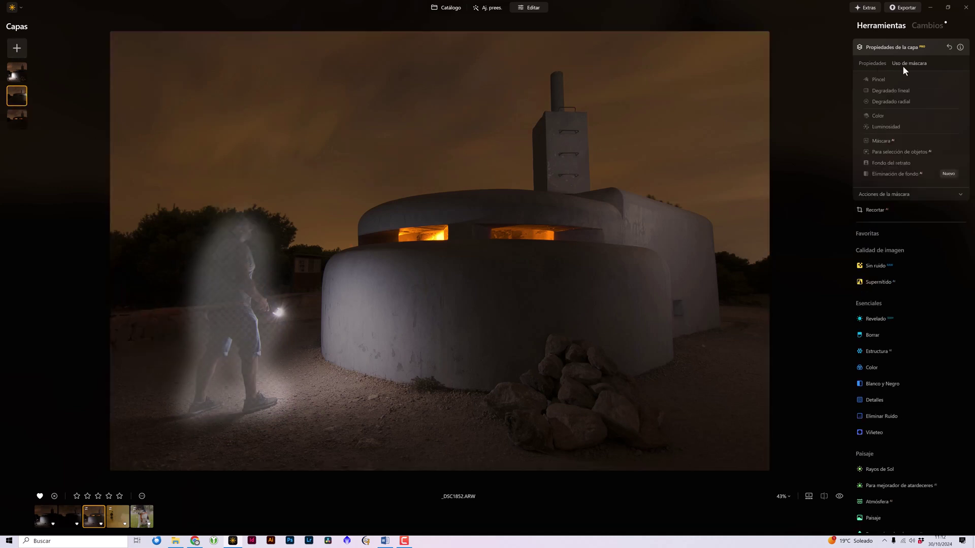
{"action": "left_click", "coordinate": [879, 79]}
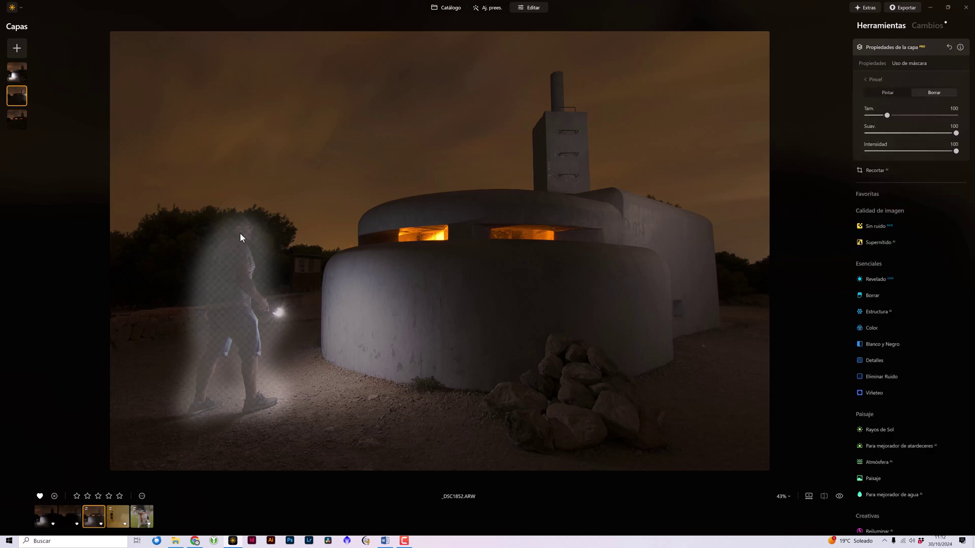
{"action": "left_click_drag", "start_coordinate": [239, 233], "coordinate": [233, 242]}
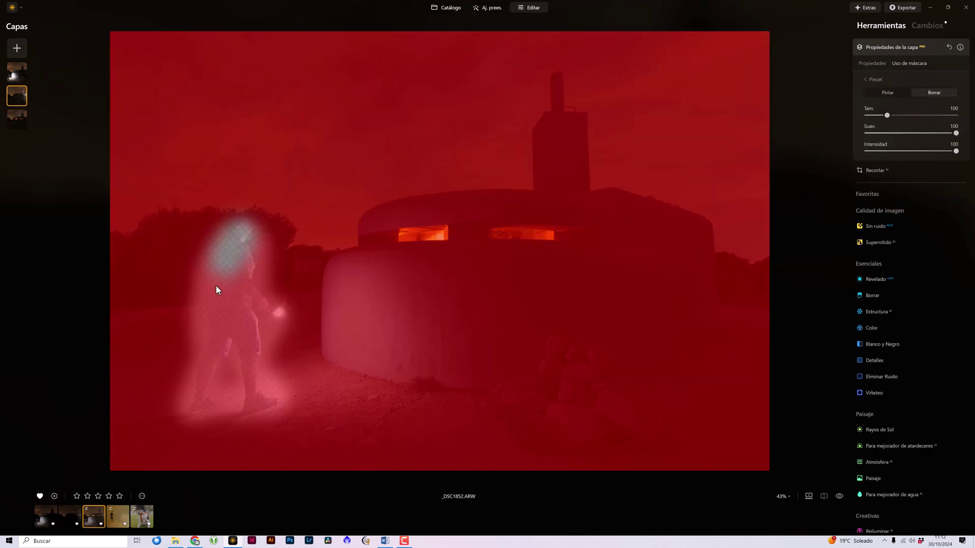
{"action": "mouse_move", "coordinate": [196, 390]}
{"action": "left_mouse_down"}
{"action": "mouse_move", "coordinate": [242, 382]}
{"action": "mouse_move", "coordinate": [255, 308]}
{"action": "left_mouse_up"}
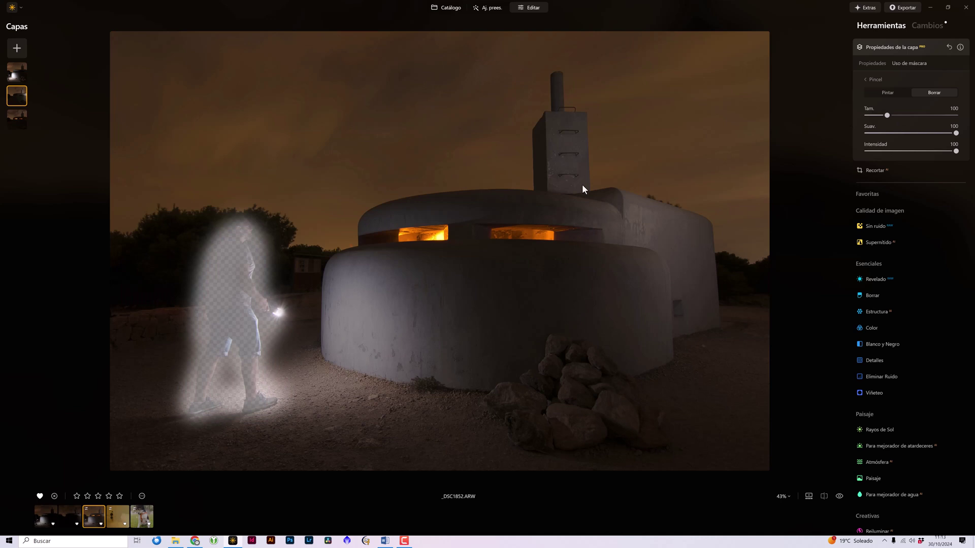
{"action": "left_click", "coordinate": [19, 75]}
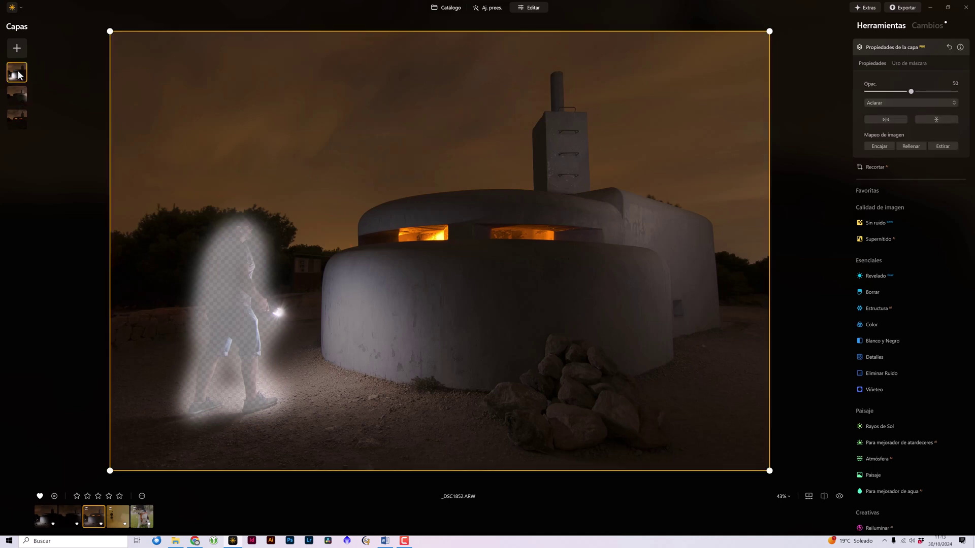
{"action": "left_click_drag", "start_coordinate": [951, 98], "coordinate": [960, 96]}
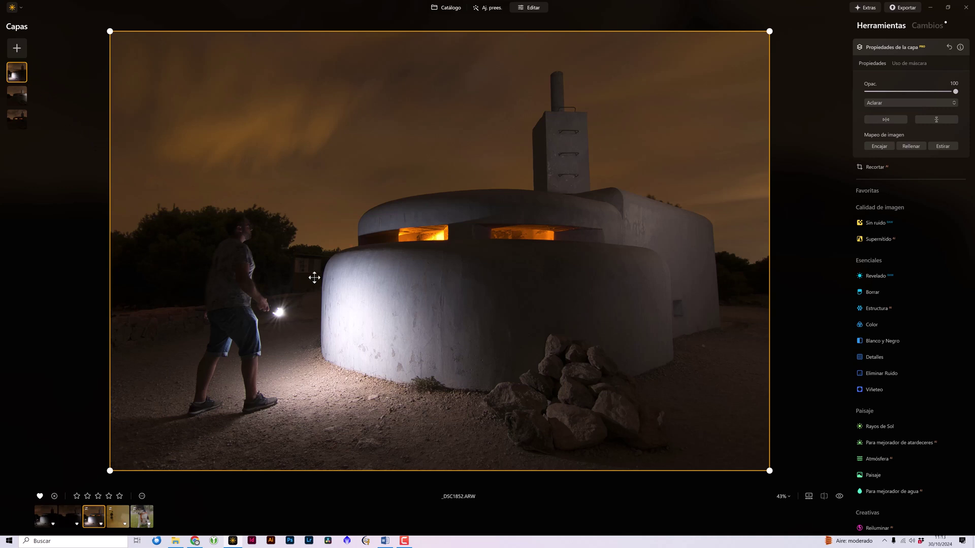
Step: In Revelado, lower the Altas luces (highlights) slider to -69
{"action": "left_click", "coordinate": [882, 276]}
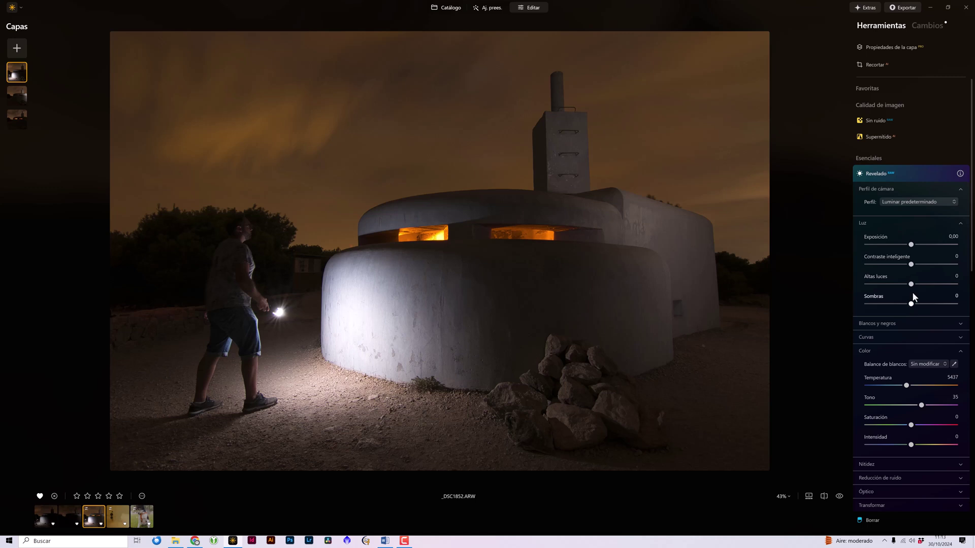
{"action": "left_click_drag", "start_coordinate": [911, 284], "coordinate": [884, 285]}
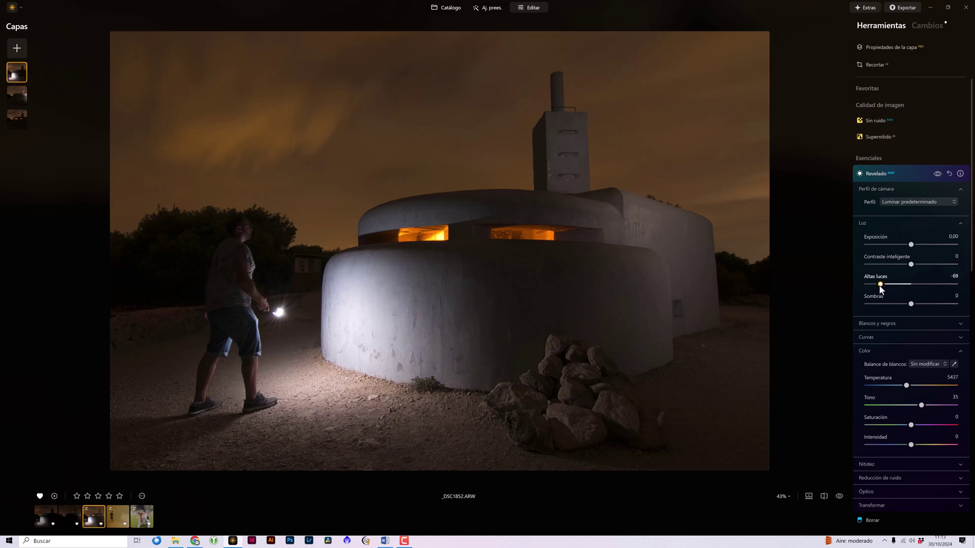